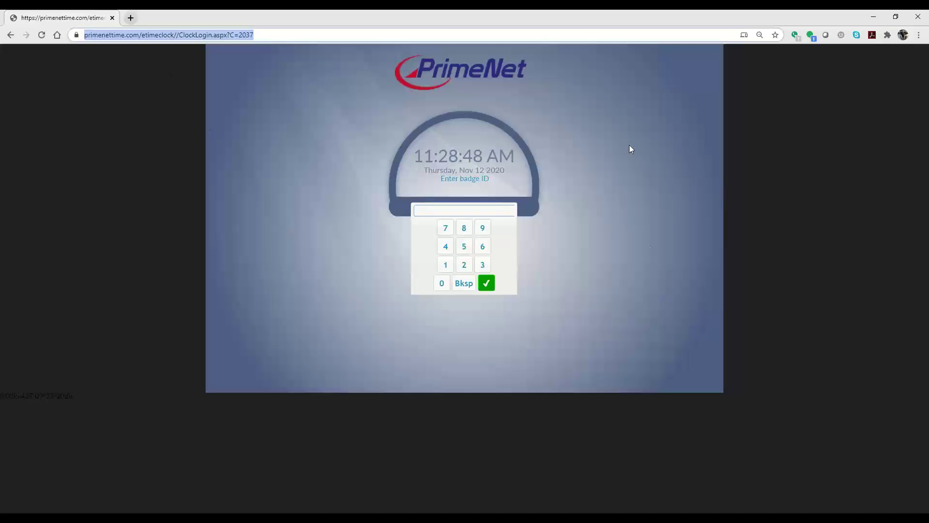
# Log in to the time clock with the employee's badge ID.
pyautogui.click(356, 185)
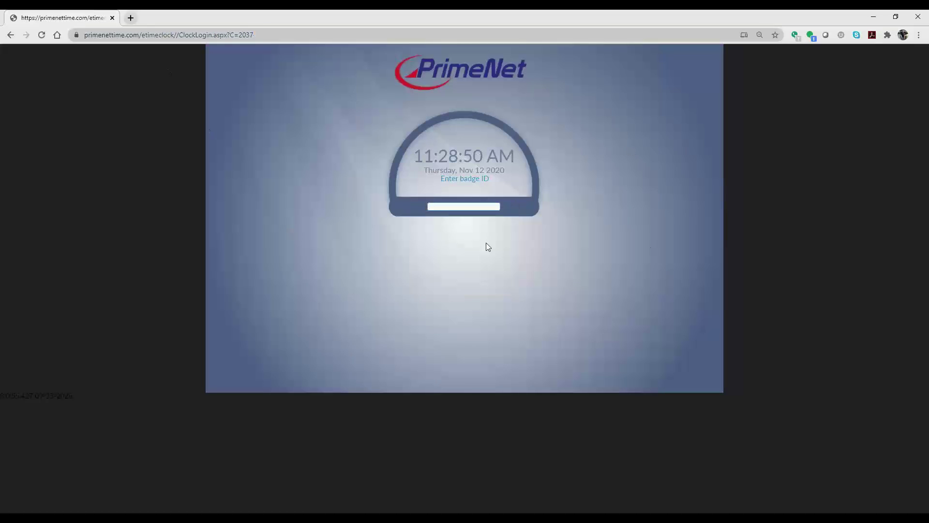
pyautogui.click(455, 207)
pyautogui.click(445, 228)
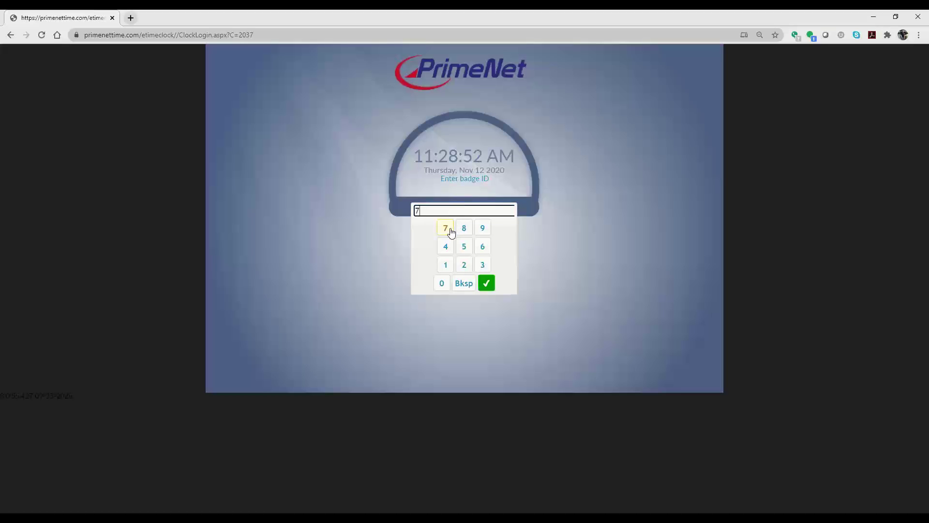
pyautogui.click(487, 252)
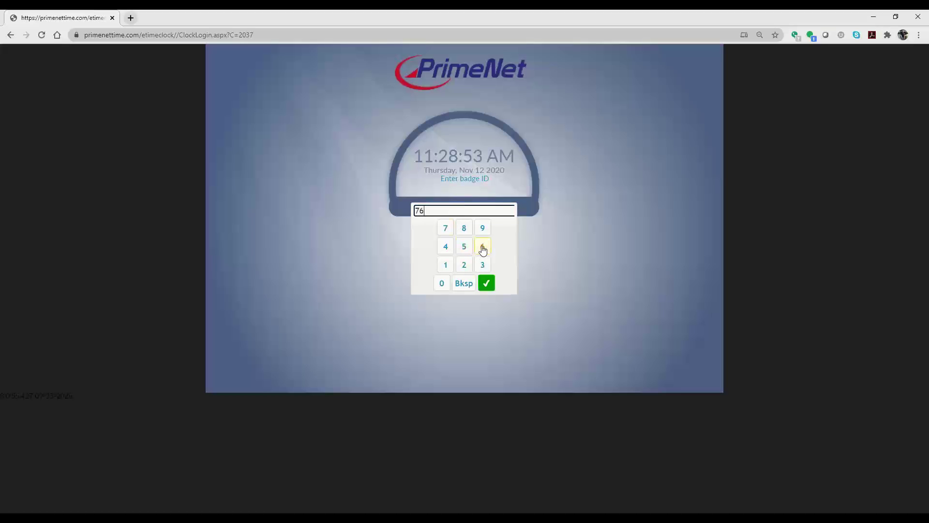
pyautogui.click(457, 250)
pyautogui.click(446, 247)
pyautogui.click(487, 284)
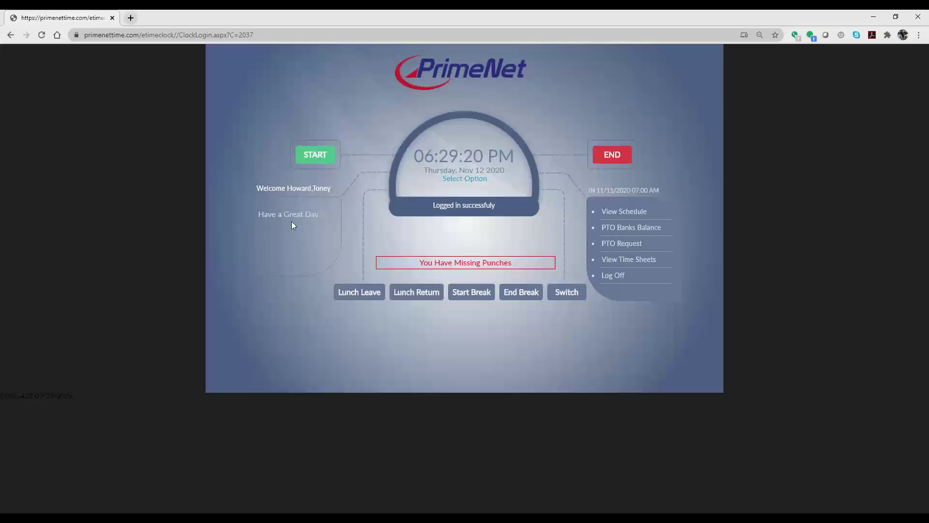
# Open the time sheet report from the missing punches notice, examine the missed punch entry and totals, and close the report.
pyautogui.moveTo(332, 189); pyautogui.dragTo(310, 181)
pyautogui.click(328, 187)
pyautogui.click(463, 262)
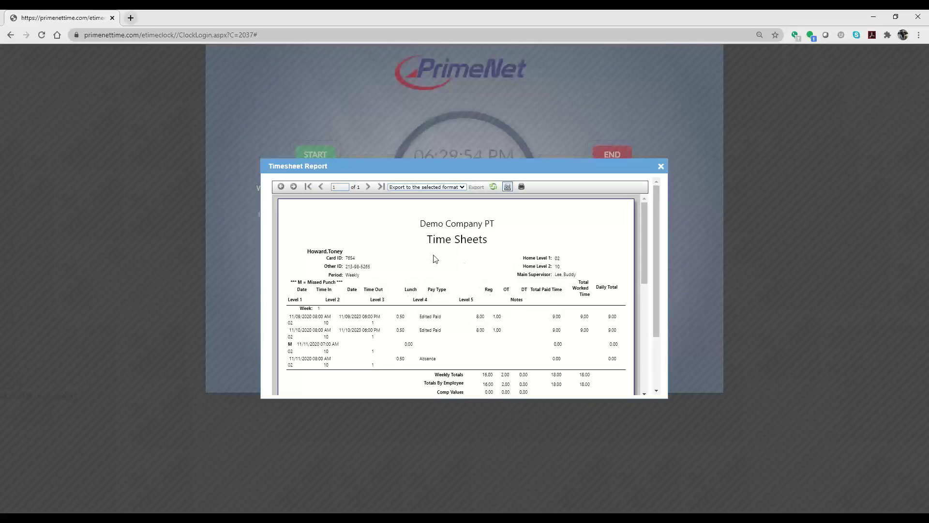
pyautogui.doubleClick(293, 344)
pyautogui.scroll(-1, 554, 335)
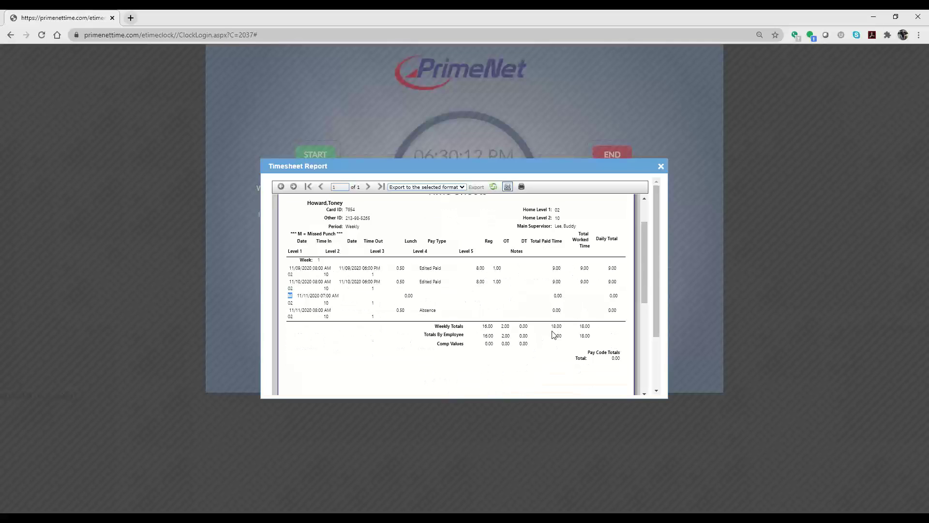
pyautogui.click(661, 166)
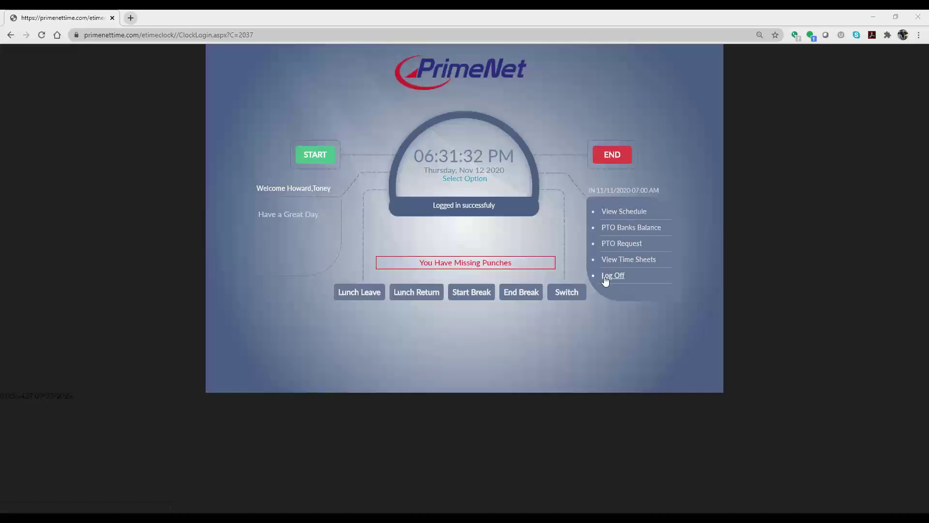
# View the employee's monthly schedule and PTO bank balances, closing each window after checking it.
pyautogui.click(625, 212)
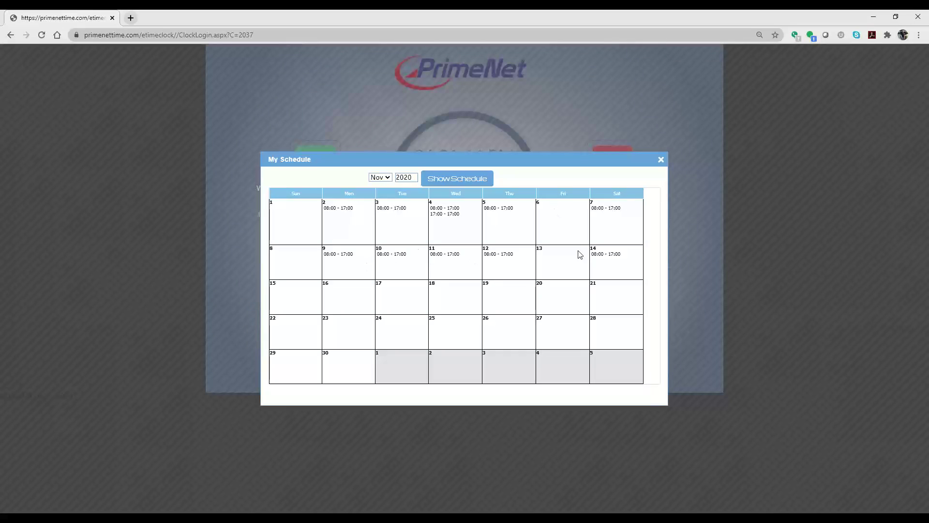
pyautogui.click(661, 160)
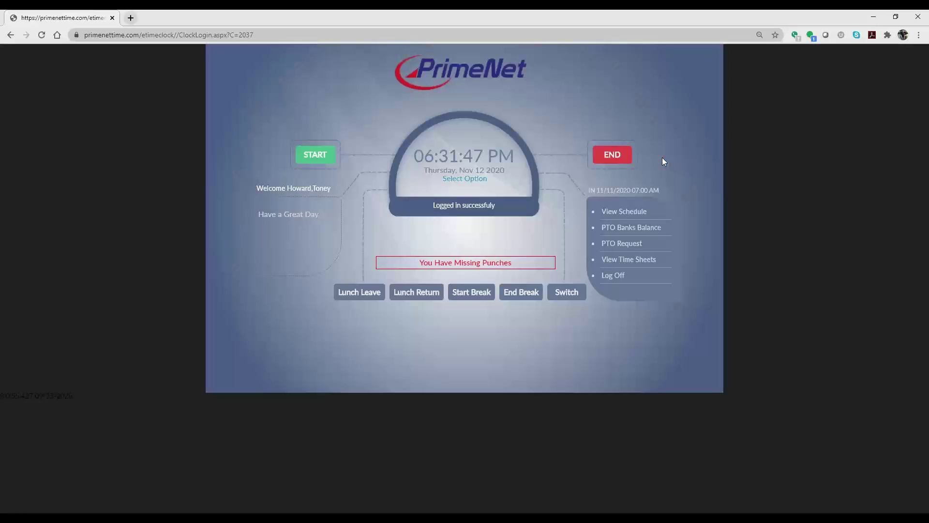
pyautogui.click(644, 227)
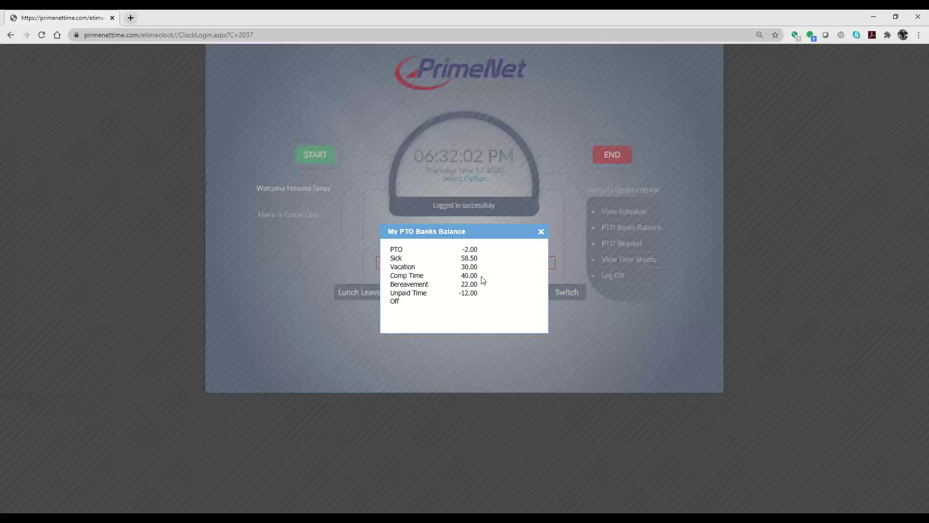
pyautogui.click(541, 231)
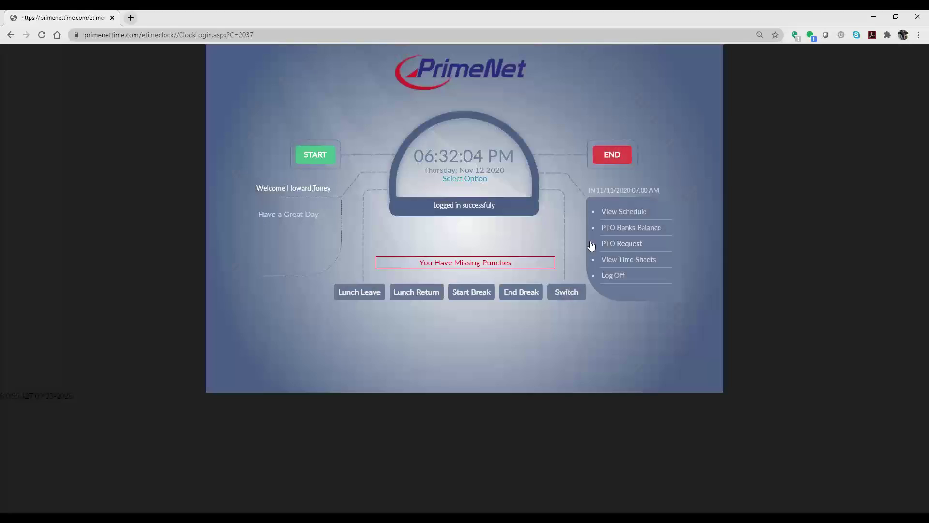
# In the PTO requests, edit the pending 12/12/2019 request to date 12/12/2020 with the Vacation hours bank and save it.
pyautogui.click(623, 244)
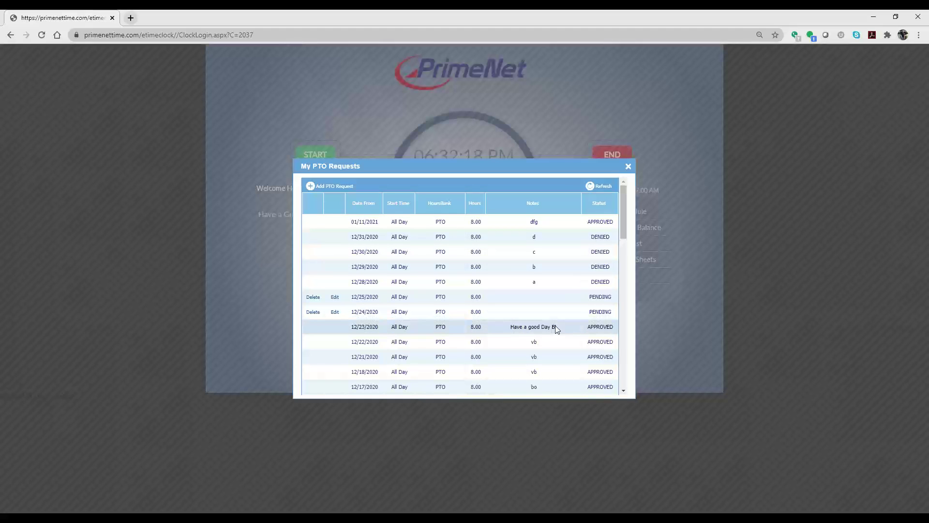
pyautogui.scroll(-4, 557, 329)
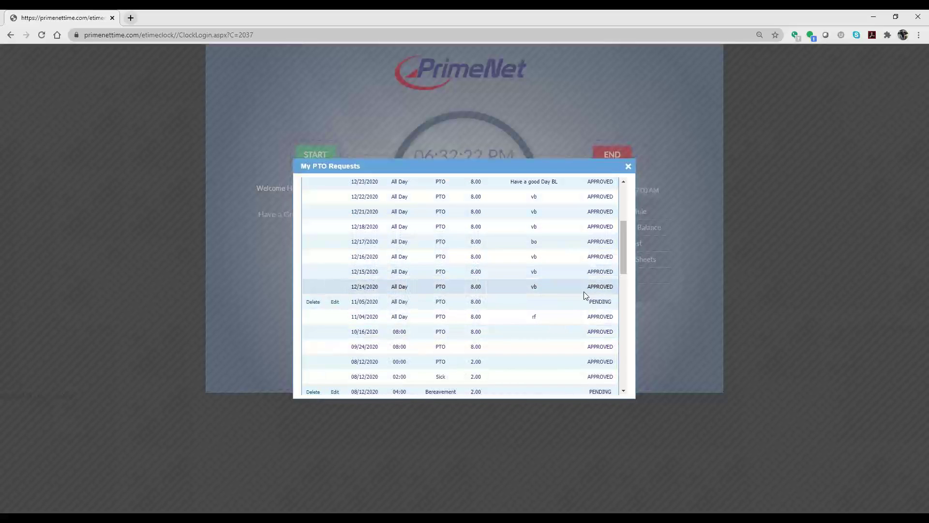
pyautogui.scroll(-10, 584, 292)
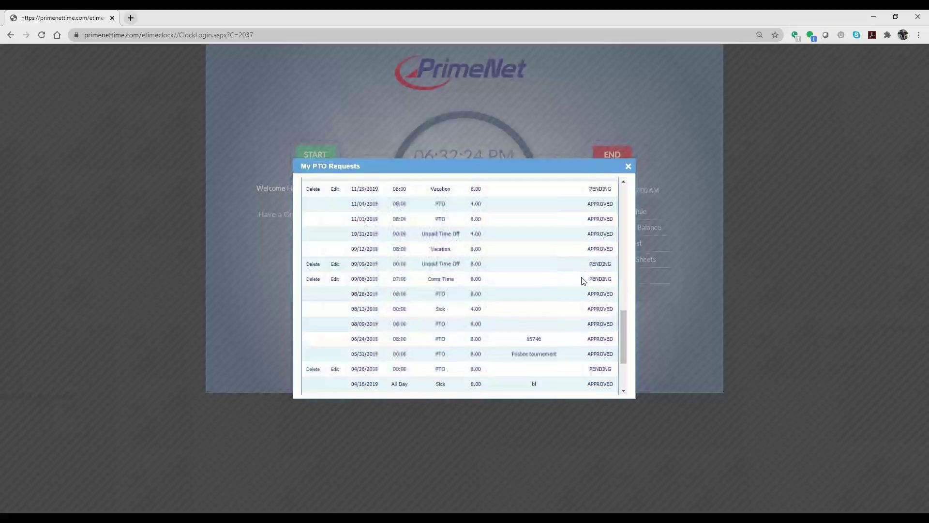
pyautogui.scroll(4, 581, 279)
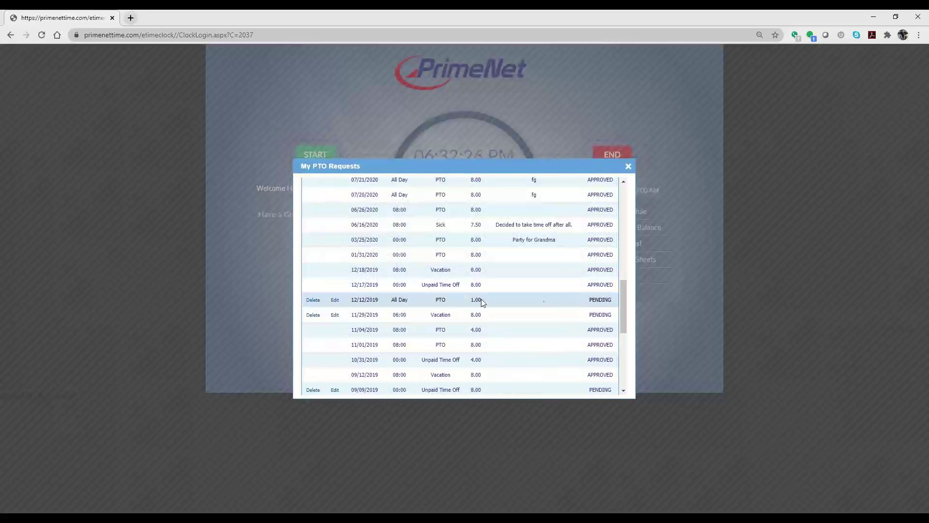
pyautogui.click(334, 301)
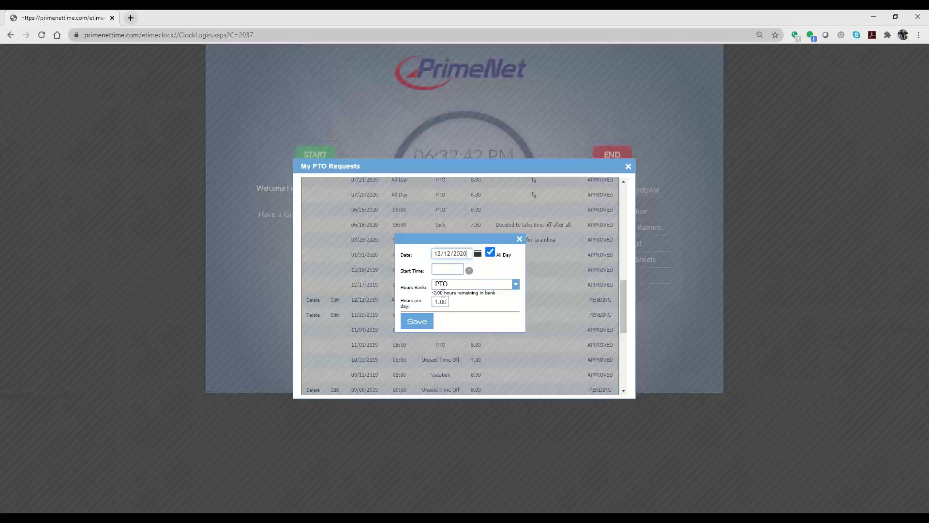
pyautogui.click(477, 285)
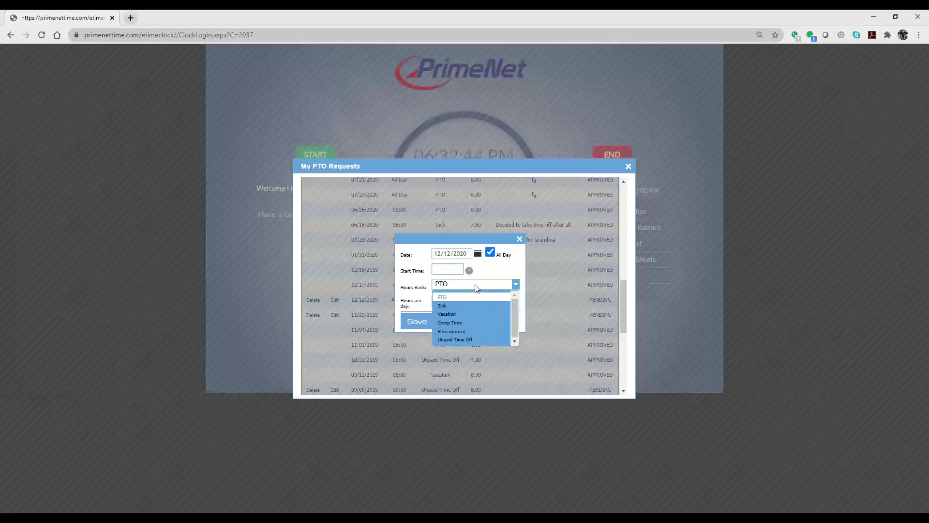
pyautogui.scroll(-1, 458, 311)
pyautogui.click(460, 316)
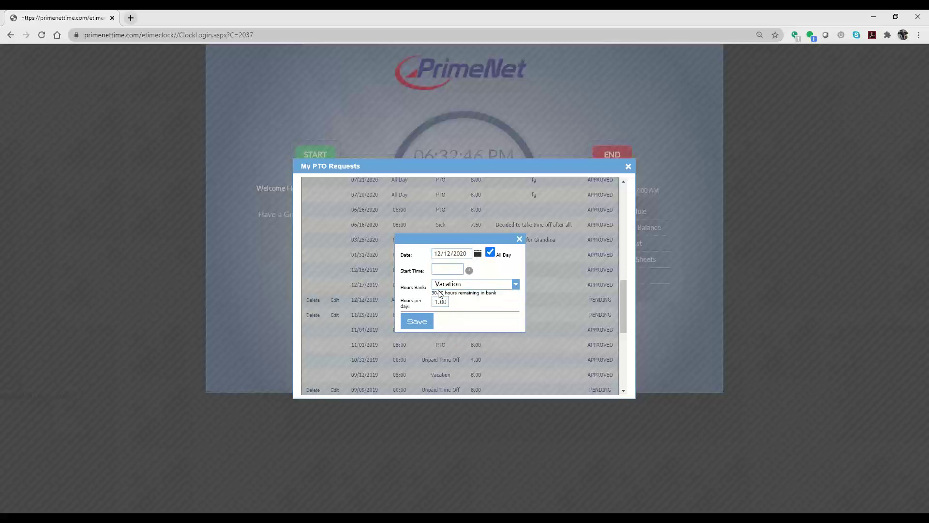
pyautogui.click(417, 321)
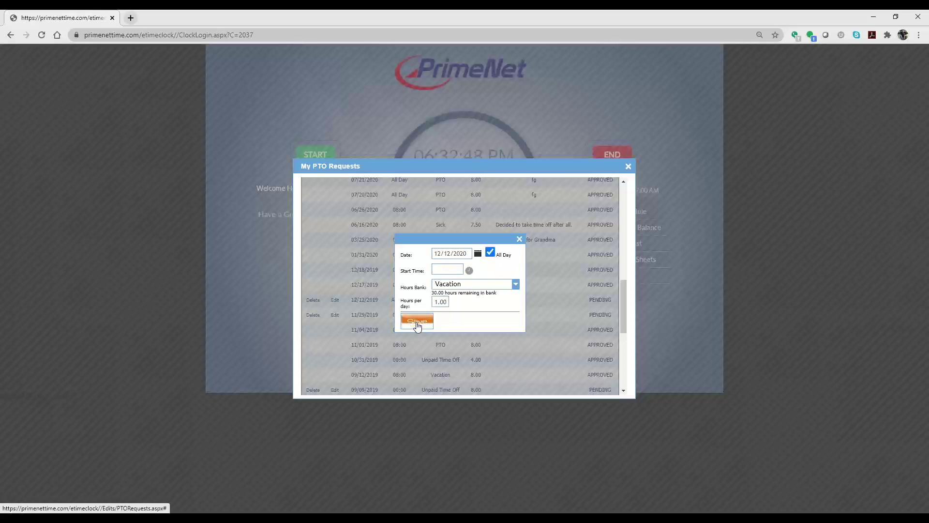
# Start a new all-day PTO request covering 02/16/2021 through 02/19/2021.
pyautogui.scroll(-5, 418, 326)
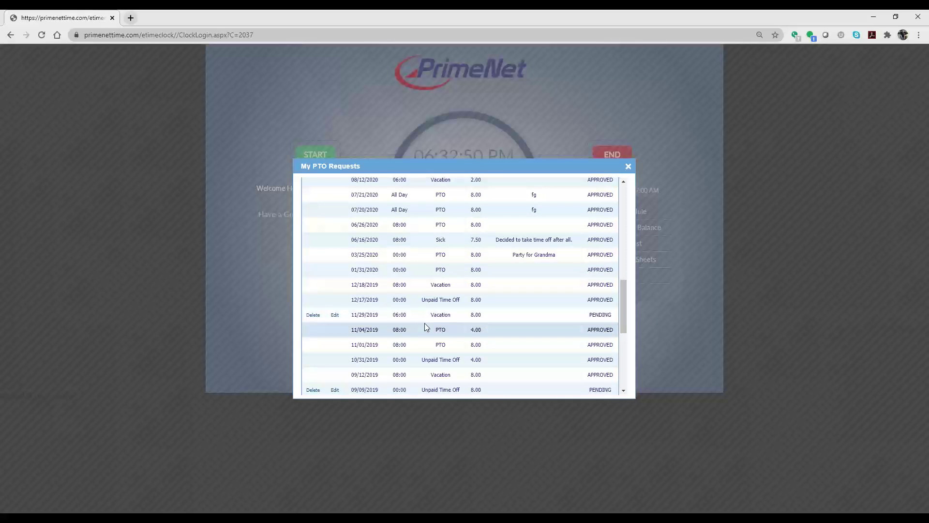
pyautogui.scroll(5, 434, 332)
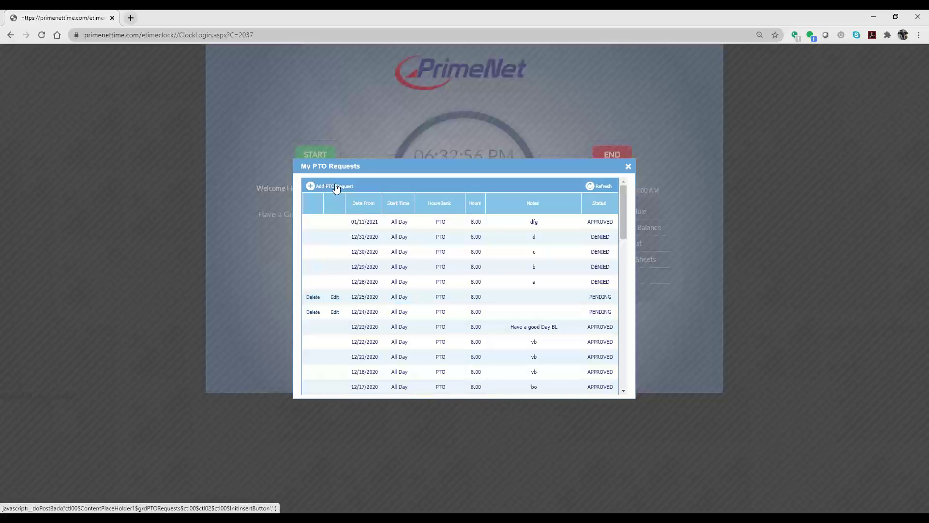
pyautogui.click(335, 186)
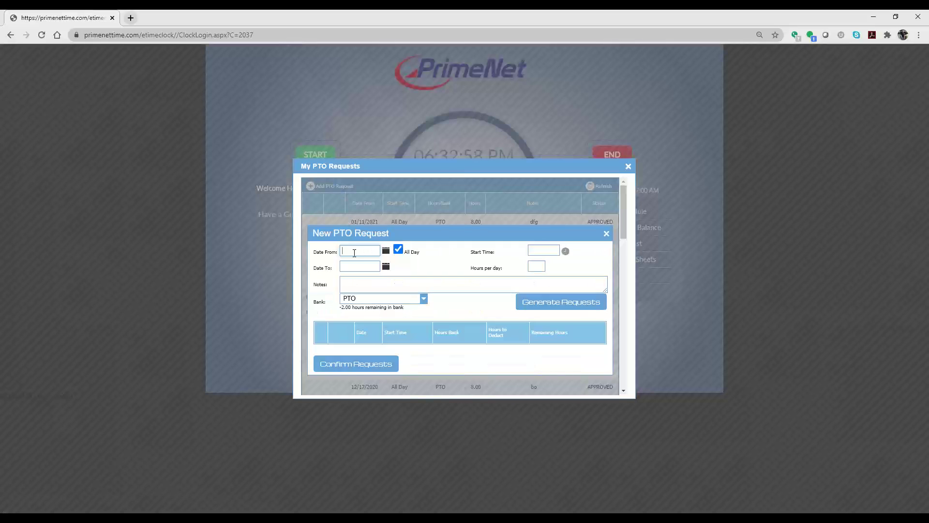
pyautogui.click(386, 252)
pyautogui.click(391, 267)
pyautogui.click(391, 266)
pyautogui.click(390, 267)
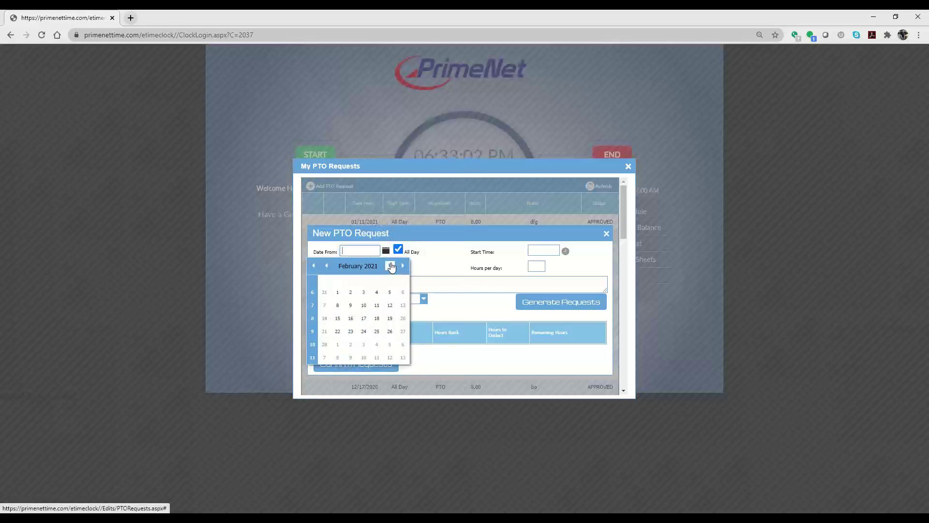
pyautogui.click(351, 318)
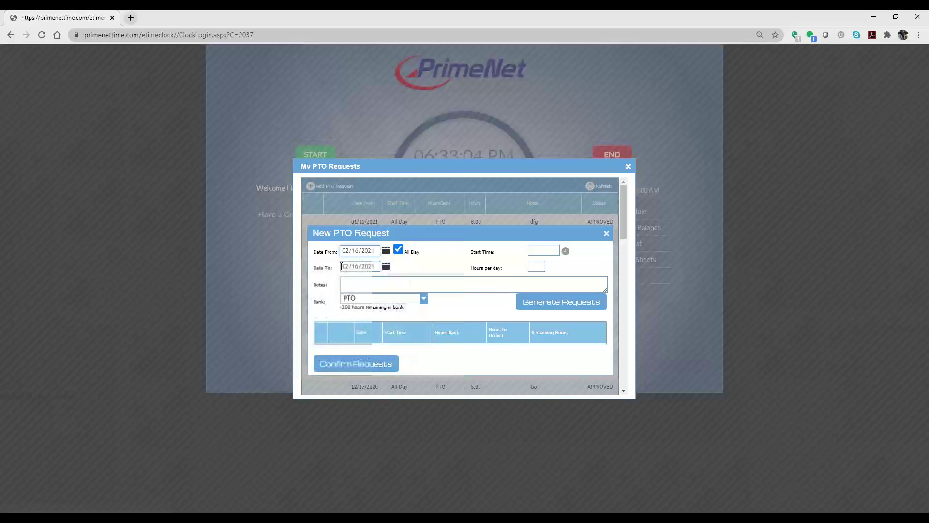
pyautogui.click(387, 266)
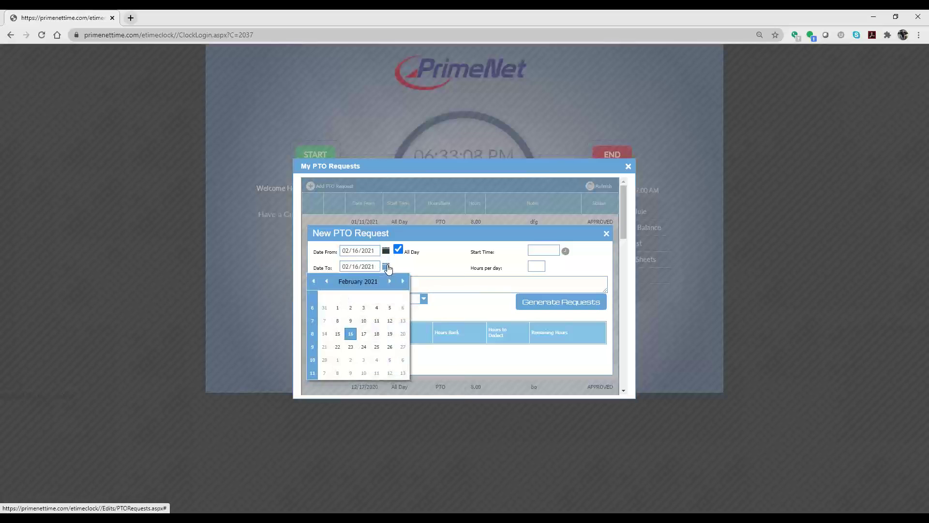
pyautogui.click(390, 334)
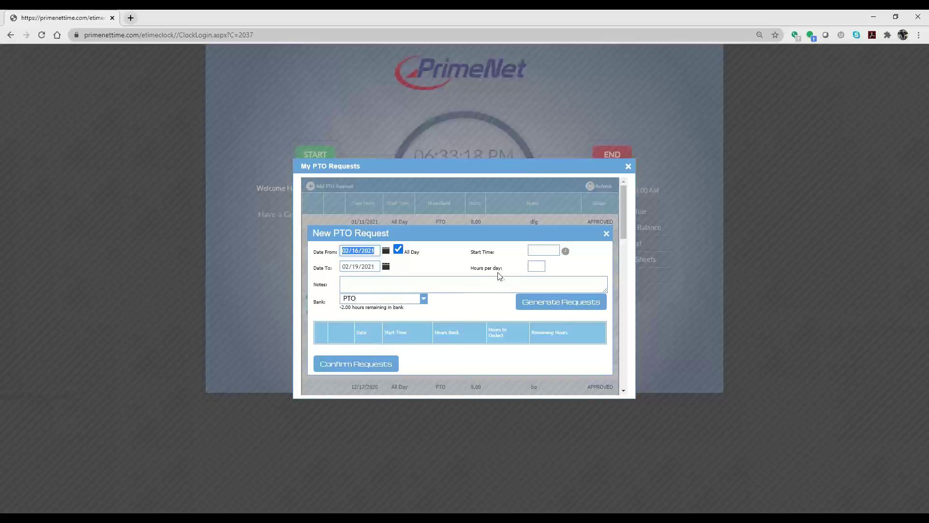
# Set 8.00 hours per day, the note "I need Some time off" and the Vacation bank, and generate the daily requests.
pyautogui.click(536, 267)
pyautogui.click(410, 281)
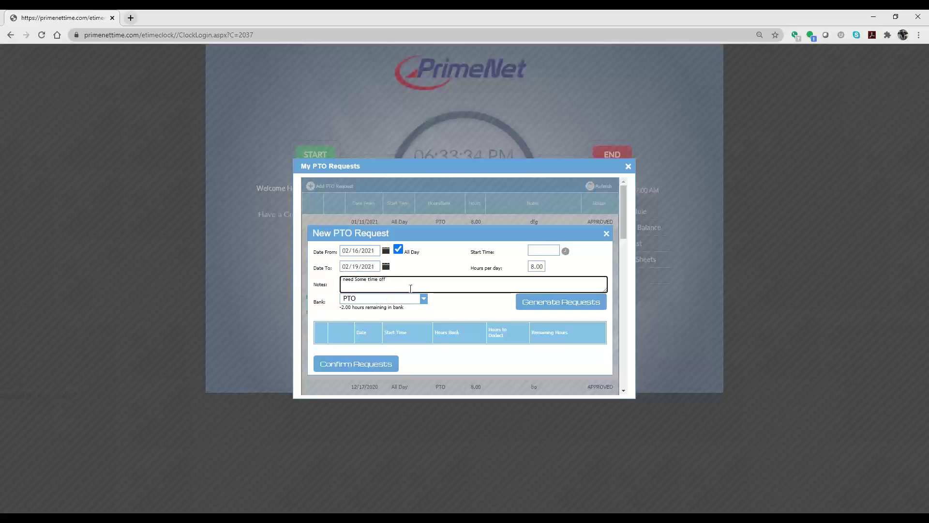
pyautogui.click(423, 298)
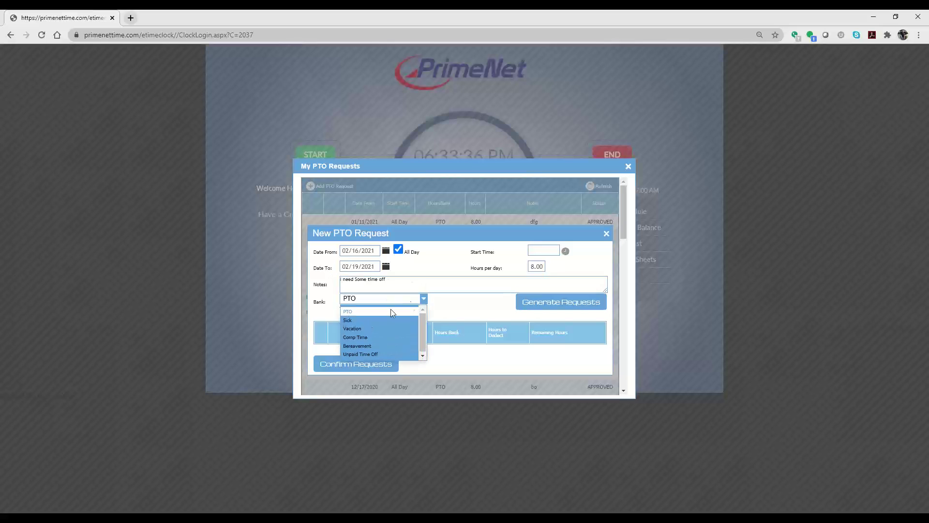
pyautogui.click(369, 329)
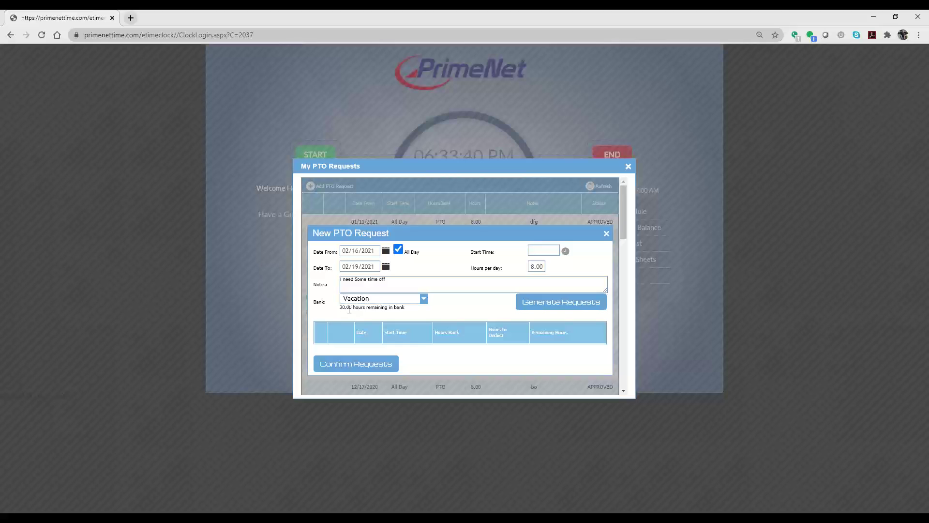
pyautogui.click(554, 303)
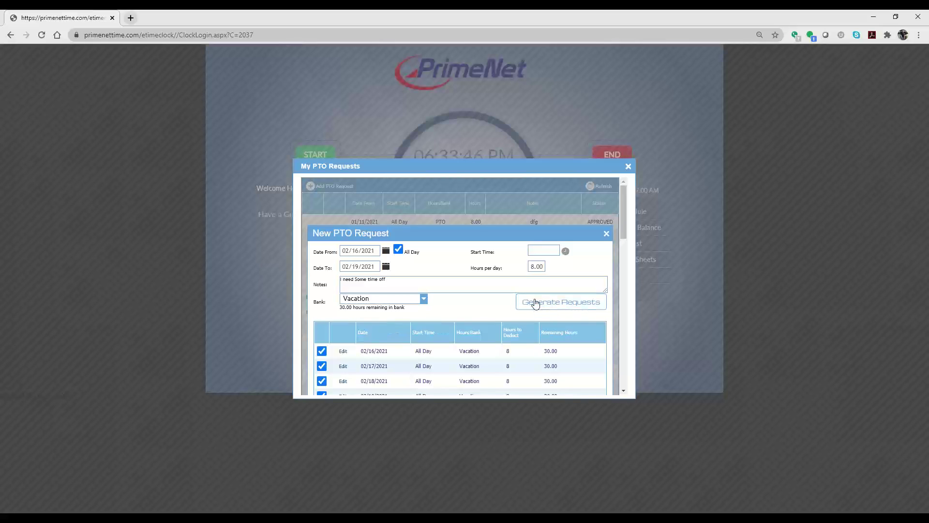
# Edit the generated 02/18/2021 request to deduct 7 hours and save the change.
pyautogui.scroll(-2, 536, 304)
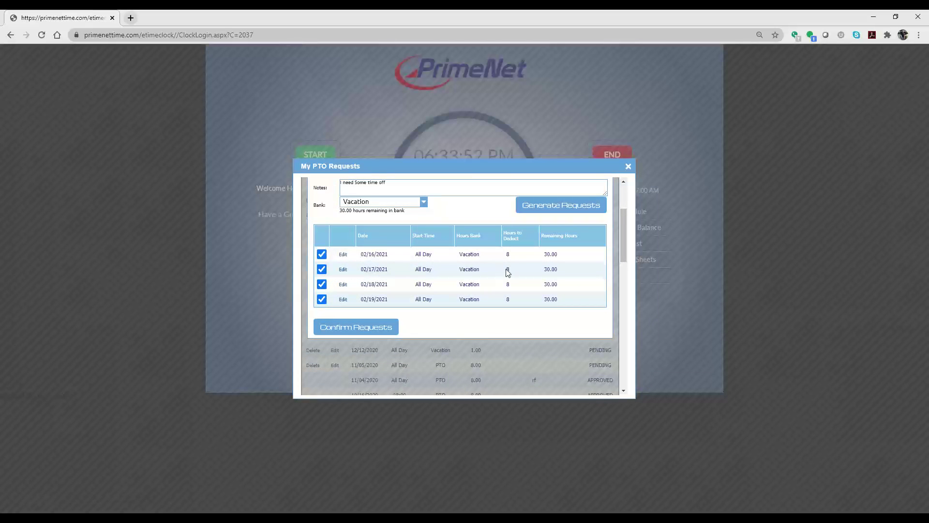
pyautogui.click(343, 287)
pyautogui.scroll(-2, 465, 358)
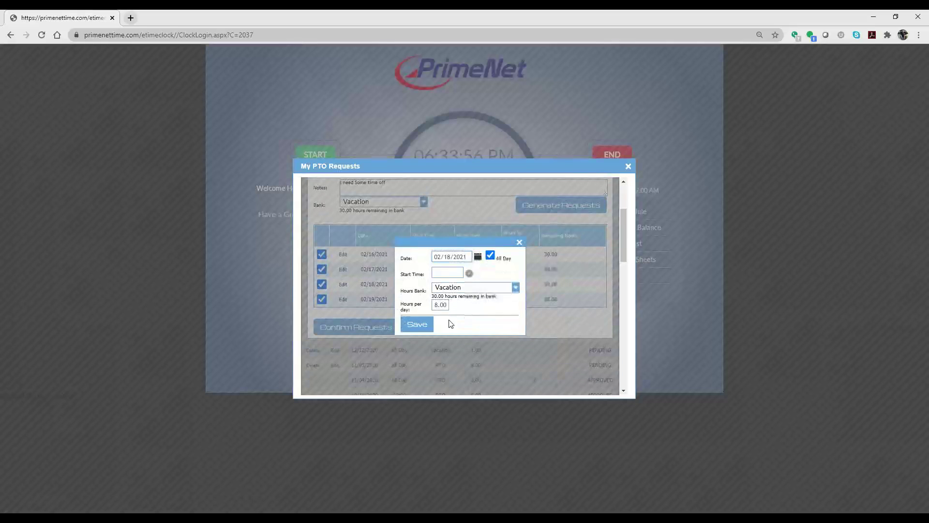
pyautogui.doubleClick(434, 304)
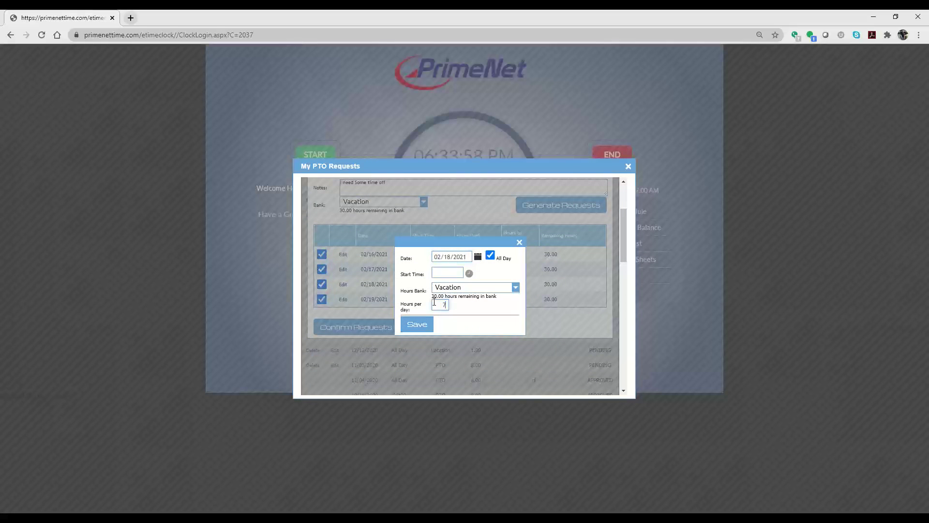
pyautogui.write('7')
pyautogui.click(441, 324)
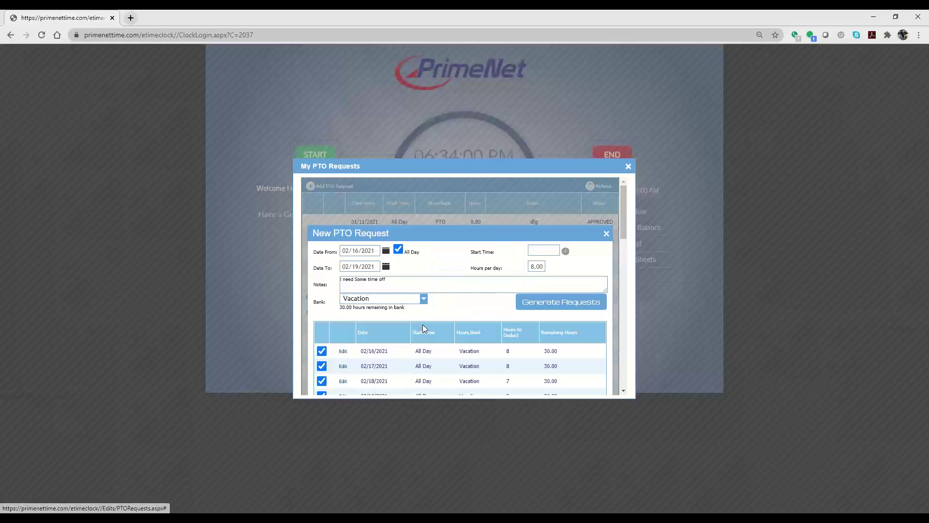
pyautogui.scroll(-1, 423, 329)
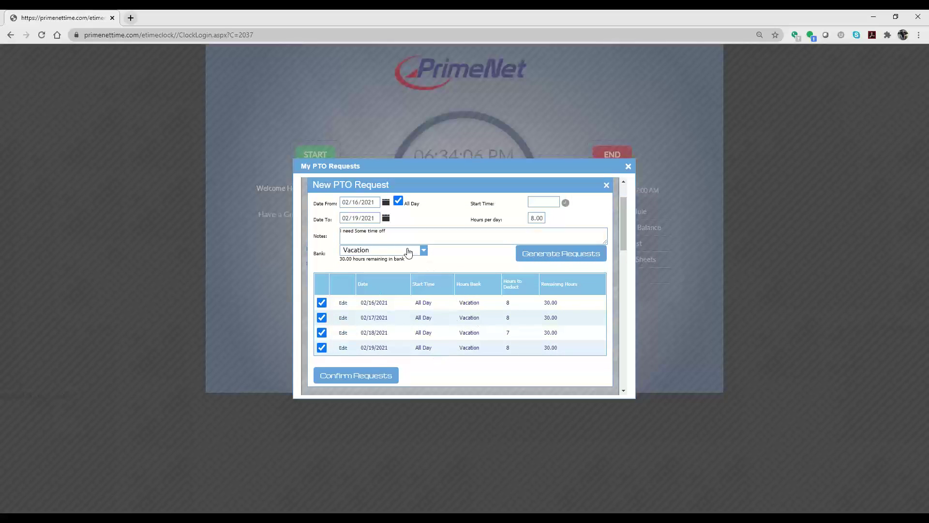
# Add an all-day request for 02/22/2021 from the Comp Time bank to the generated PTO requests.
pyautogui.click(386, 204)
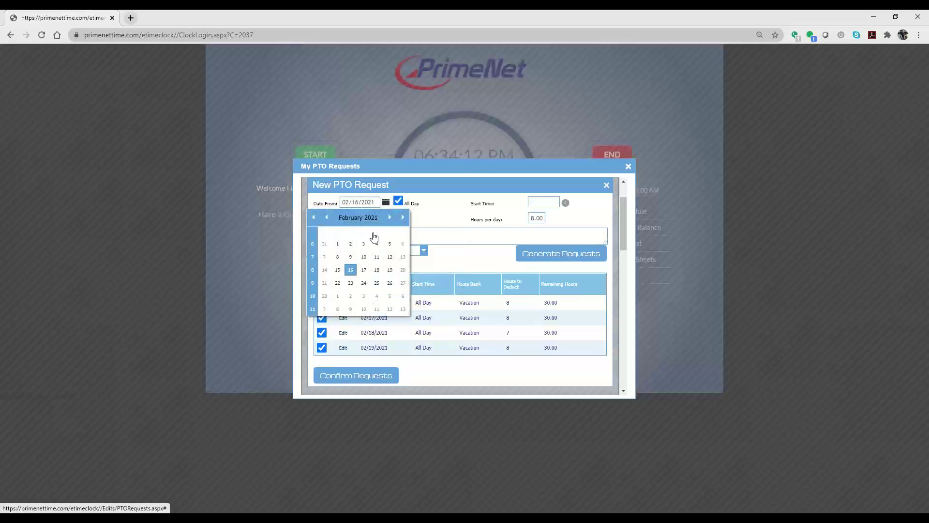
pyautogui.click(337, 284)
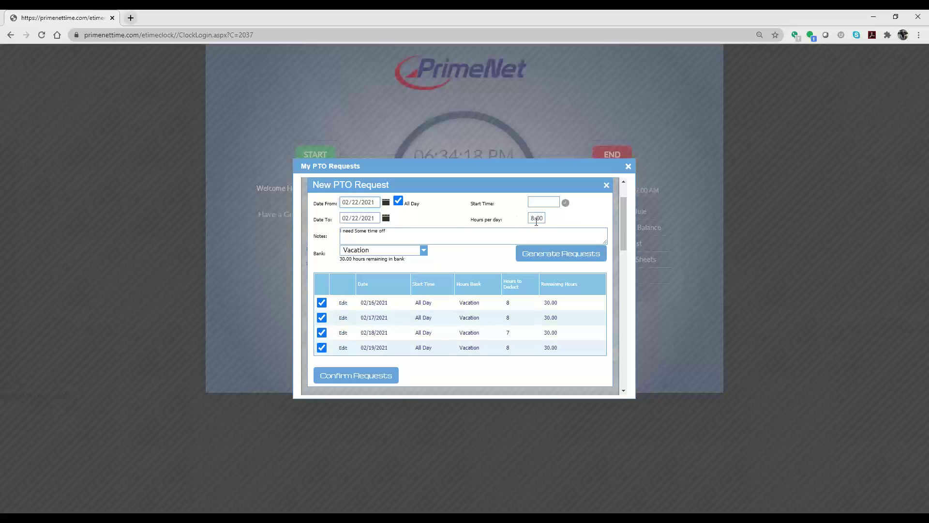
pyautogui.click(417, 253)
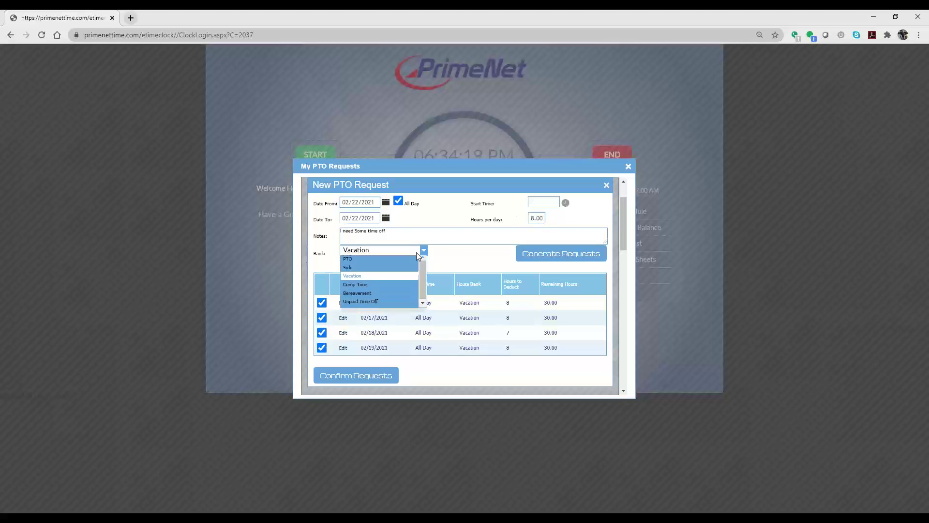
pyautogui.click(395, 290)
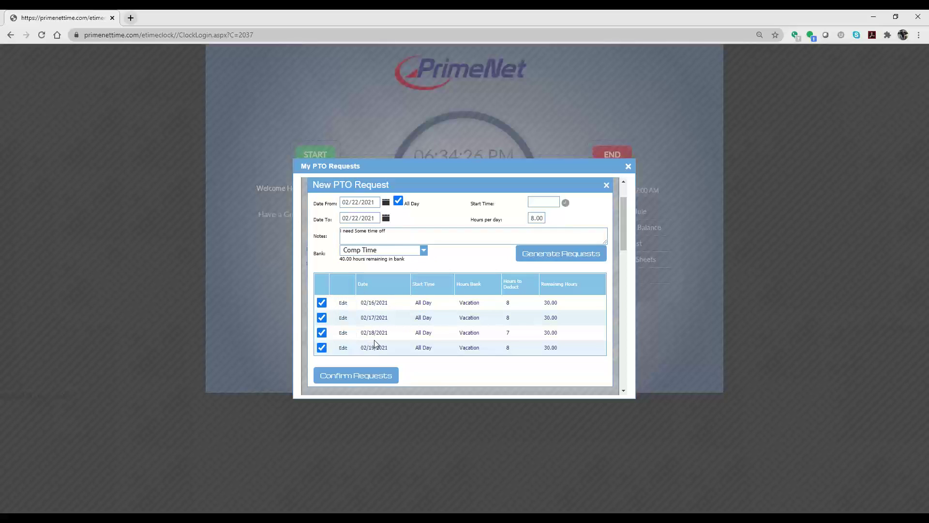
pyautogui.click(556, 258)
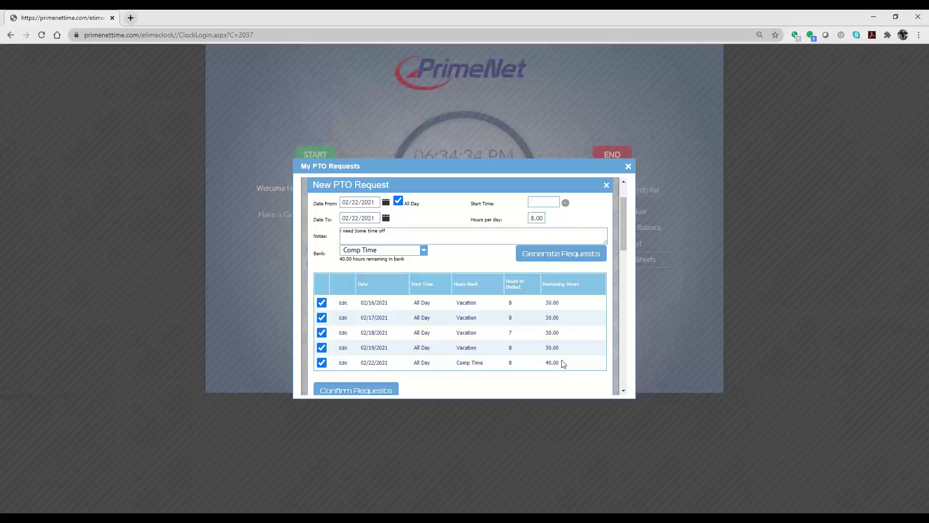
# Confirm all the generated PTO requests, check them in the request list and close it.
pyautogui.scroll(-1, 473, 368)
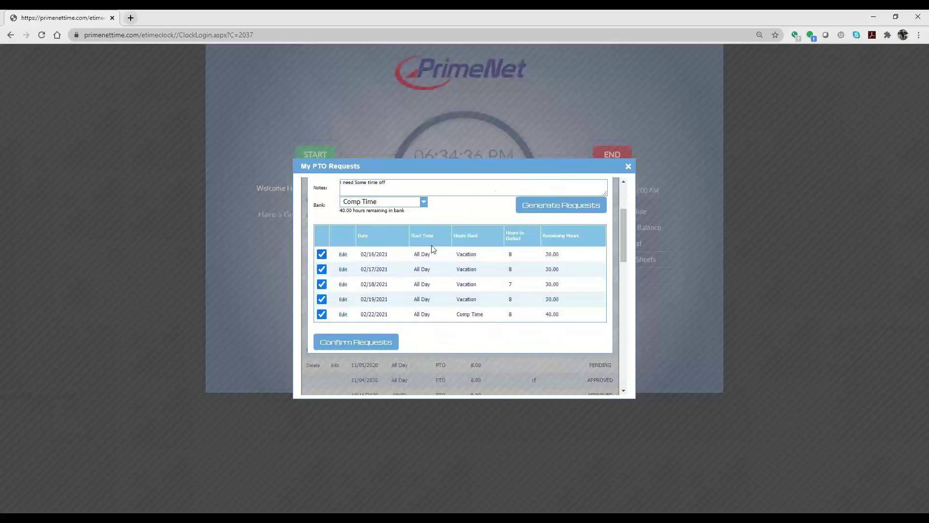
pyautogui.click(352, 346)
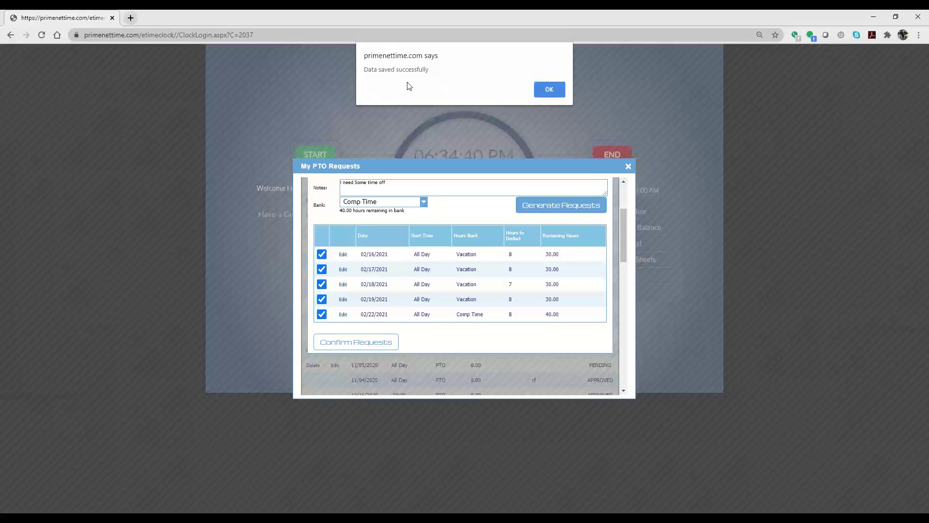
pyautogui.click(548, 90)
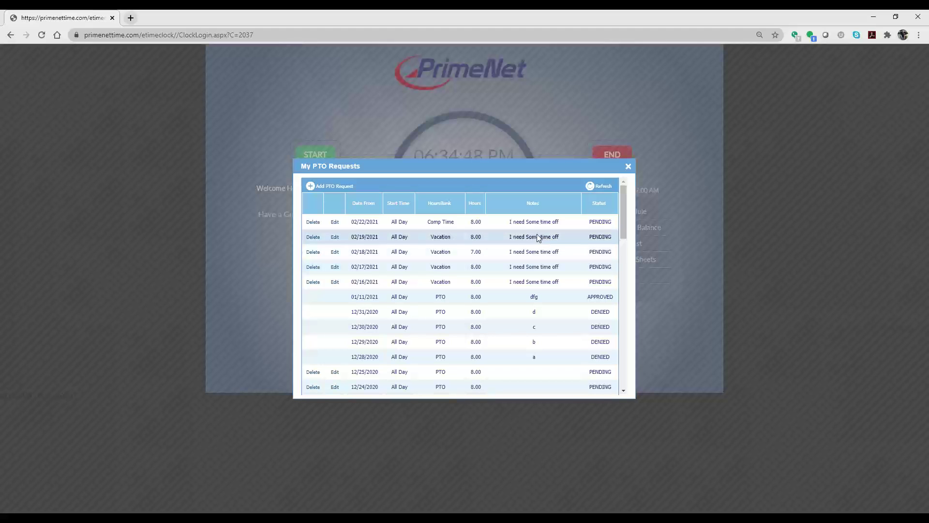
pyautogui.scroll(-5, 540, 235)
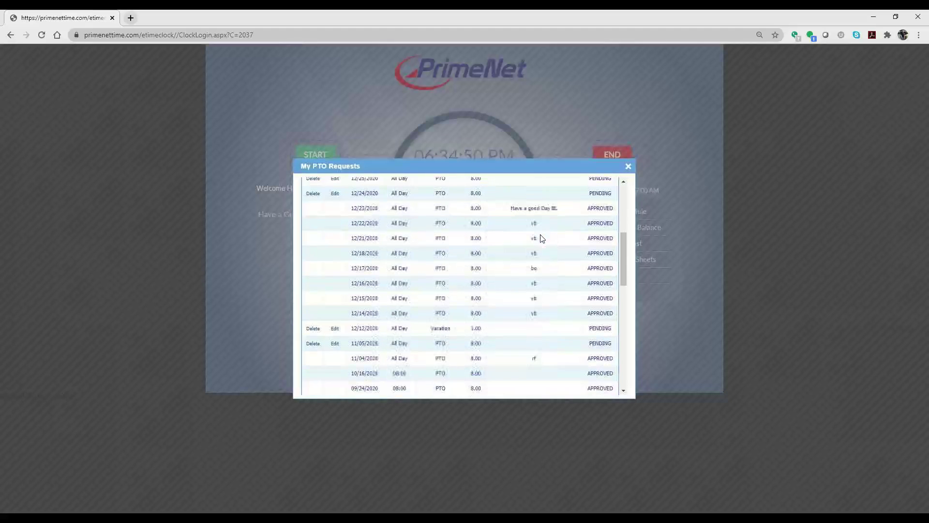
pyautogui.scroll(5, 556, 227)
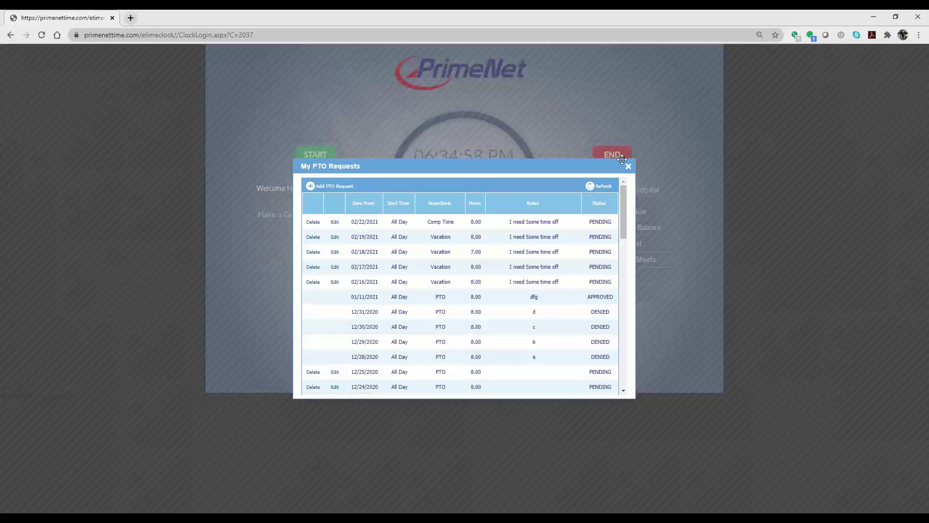
pyautogui.click(628, 167)
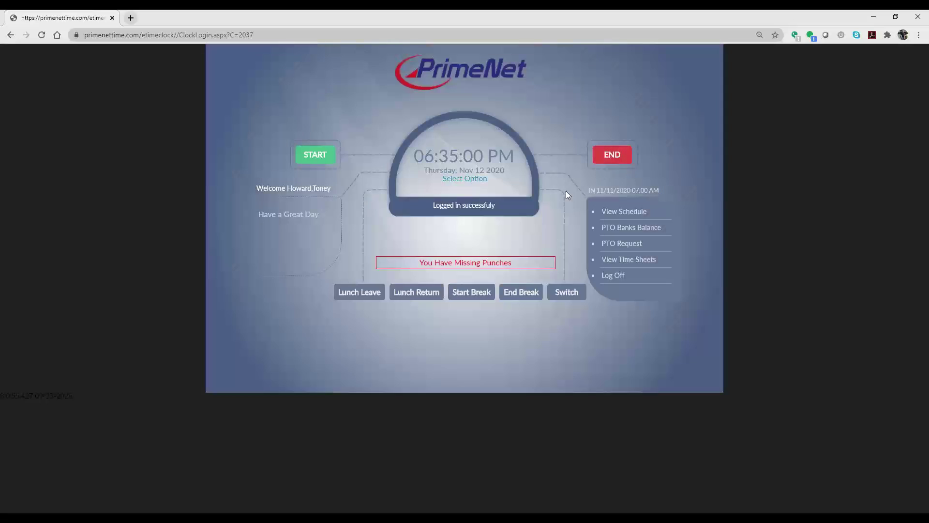
# Open the time sheets and review the punches and hour totals for the 11/08/2020 - 11/14/2020 pay period.
pyautogui.click(629, 261)
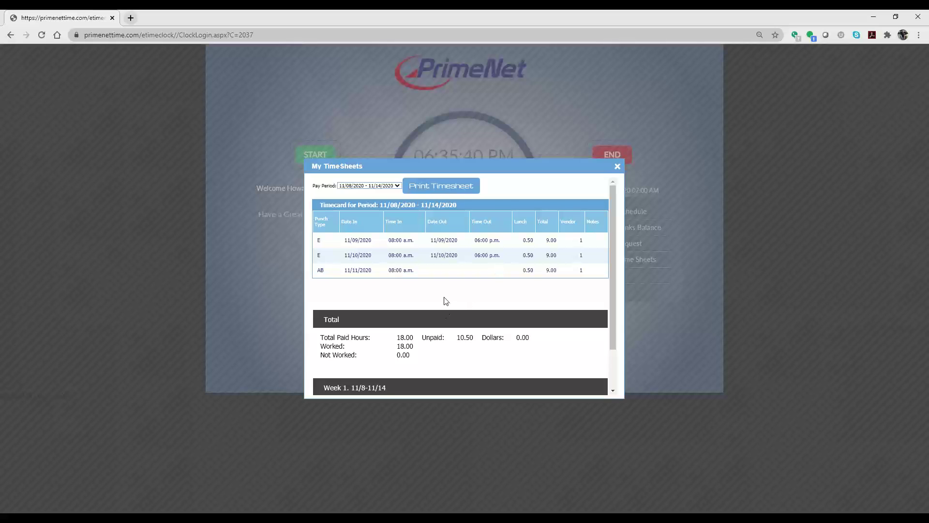
pyautogui.scroll(-1, 444, 301)
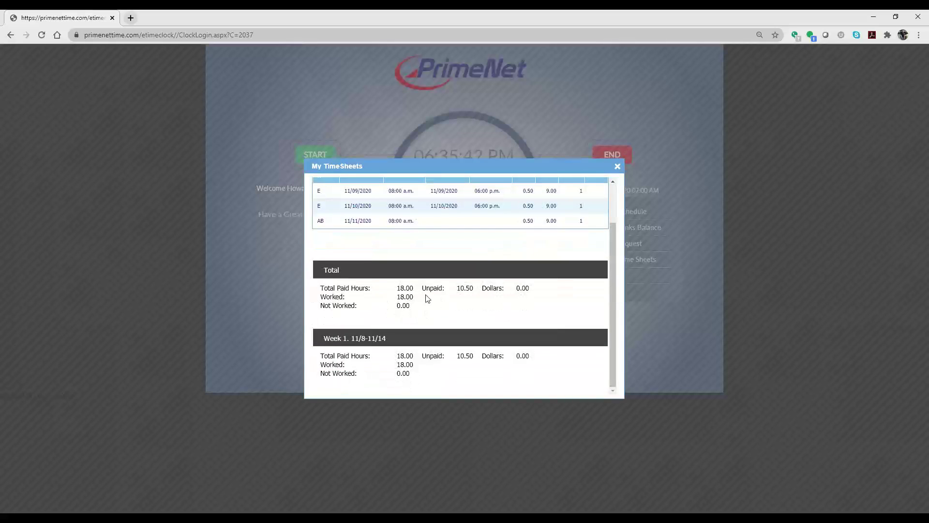
pyautogui.click(352, 339)
pyautogui.scroll(1, 454, 332)
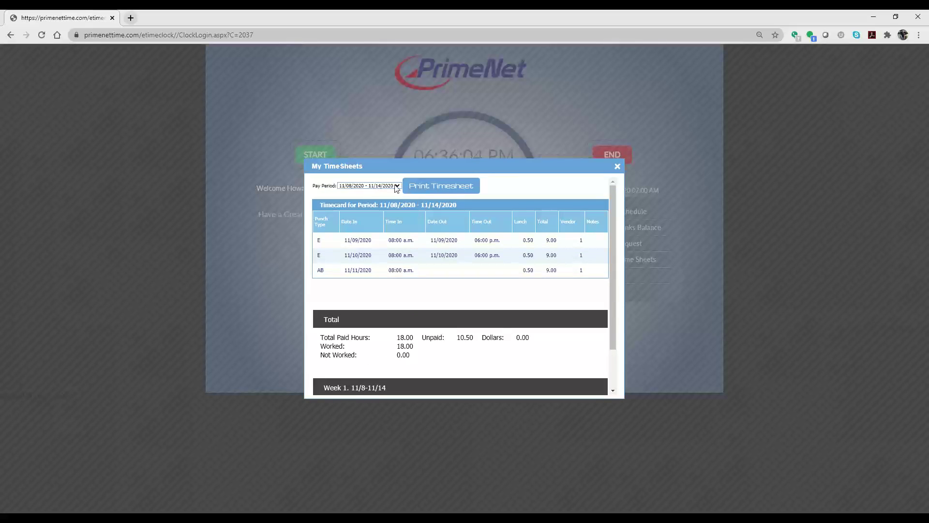
# Open the printable timesheet report for the 11/08/2020 - 11/14/2020 pay period and read through it.
pyautogui.click(442, 189)
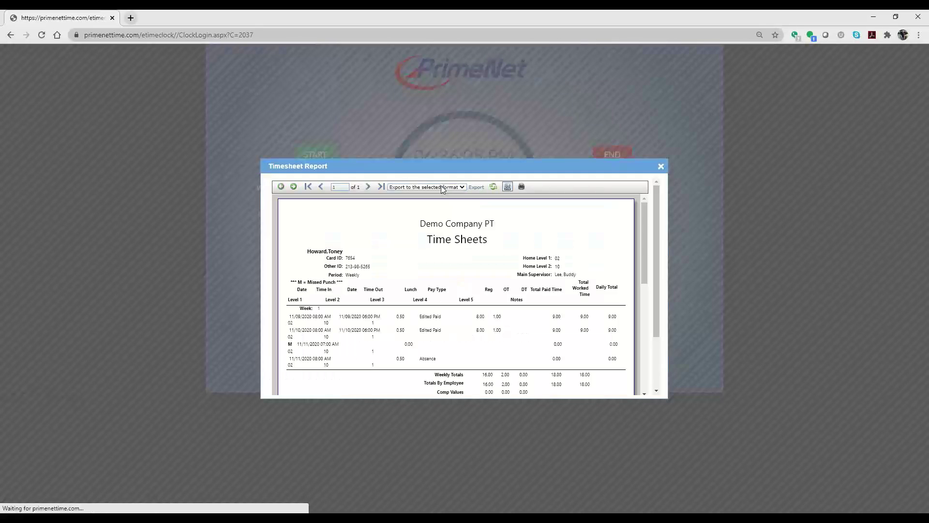
pyautogui.scroll(-1, 484, 266)
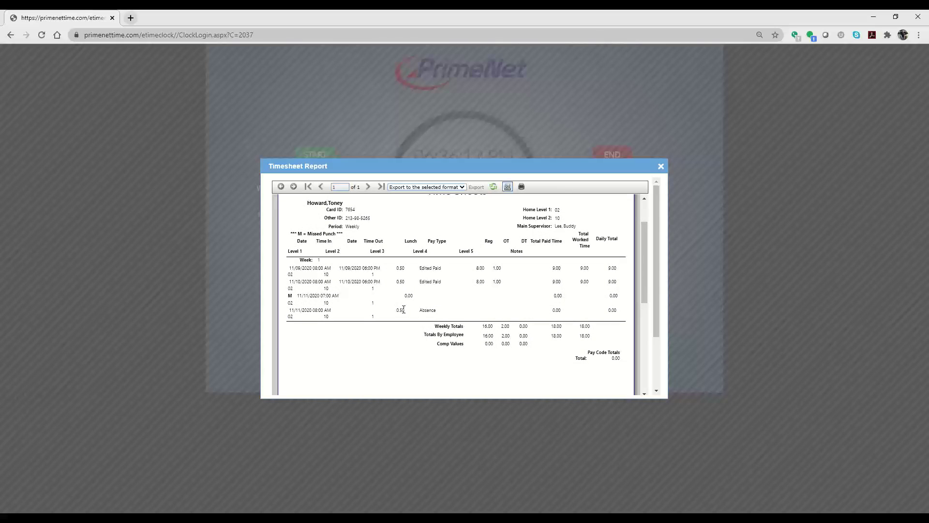
pyautogui.scroll(-2, 404, 313)
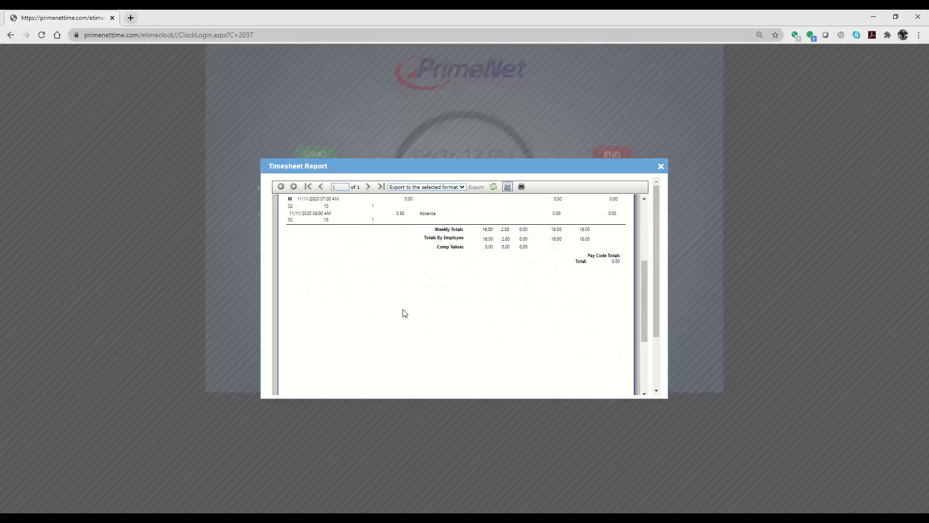
pyautogui.scroll(1, 405, 312)
pyautogui.scroll(2, 404, 312)
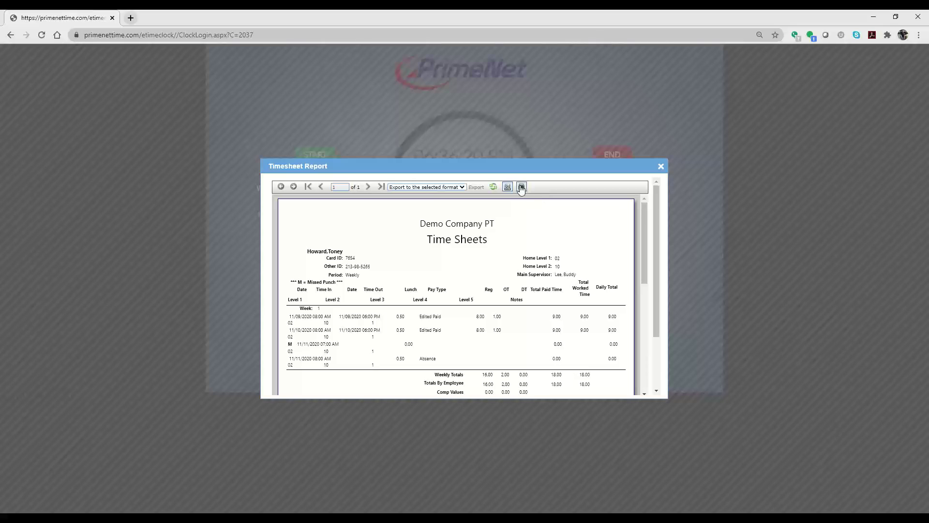
# Select Acrobat (PDF) file as the export format of the timesheet report and close the report.
pyautogui.click(430, 188)
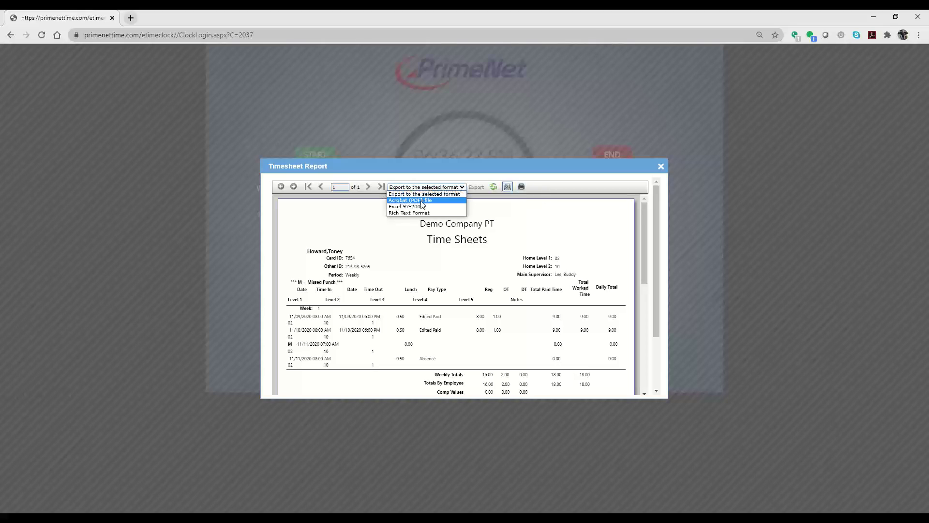
pyautogui.click(422, 202)
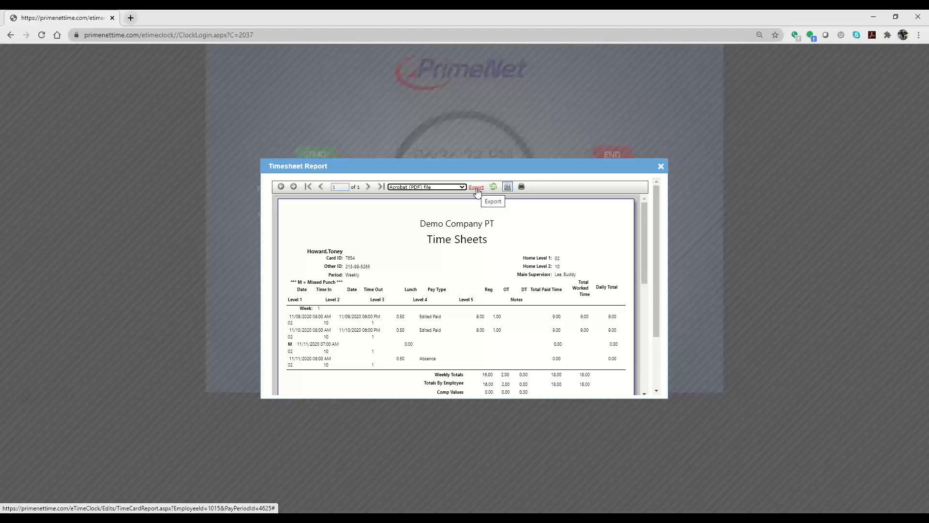
pyautogui.click(661, 166)
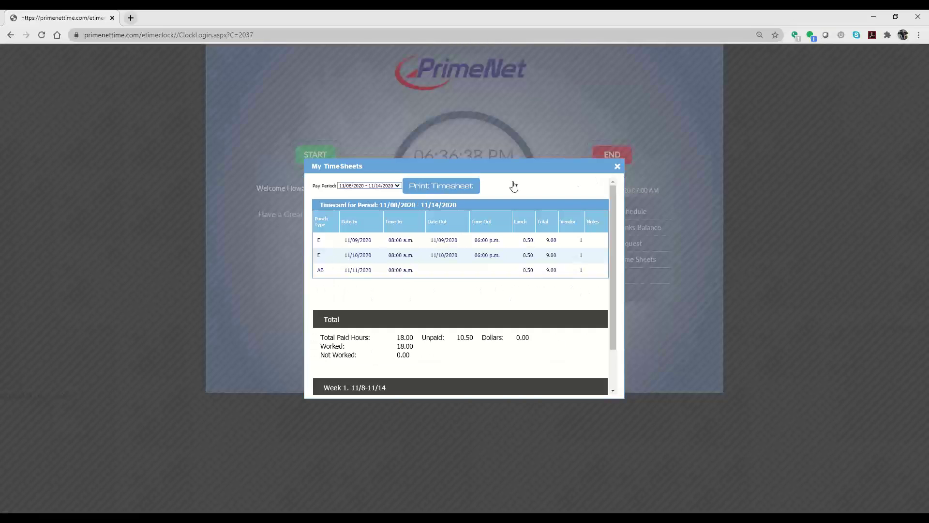
# Switch the time sheet to pay period 11/01/2020 - 11/07/2020 and review its punches and hour totals.
pyautogui.click(378, 186)
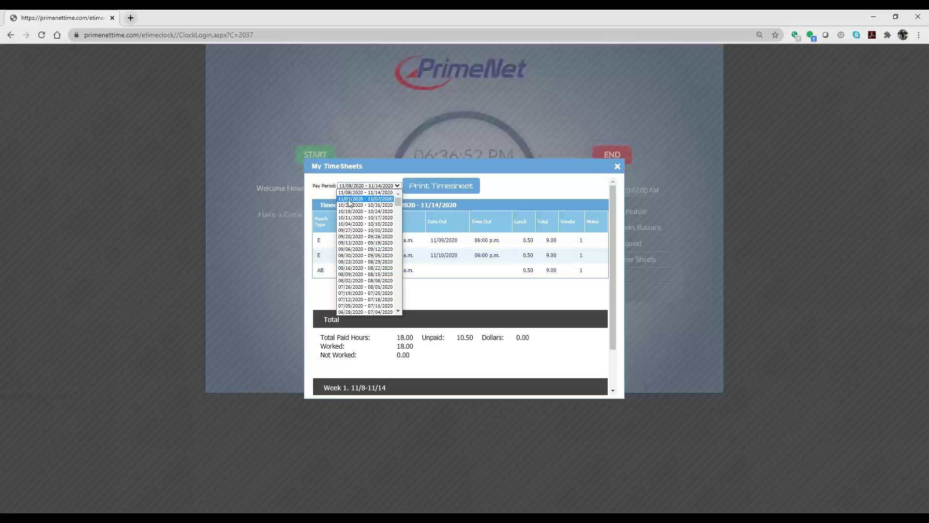
pyautogui.click(384, 203)
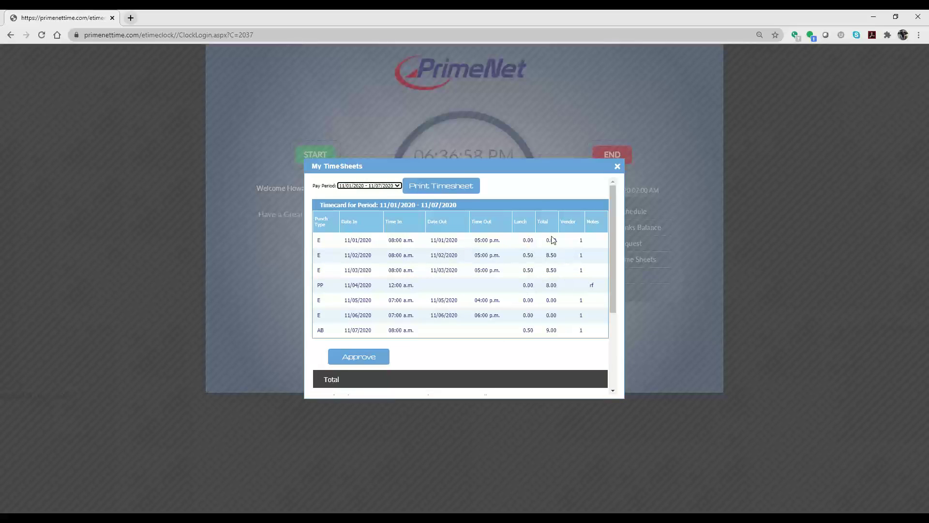
pyautogui.scroll(-3, 543, 332)
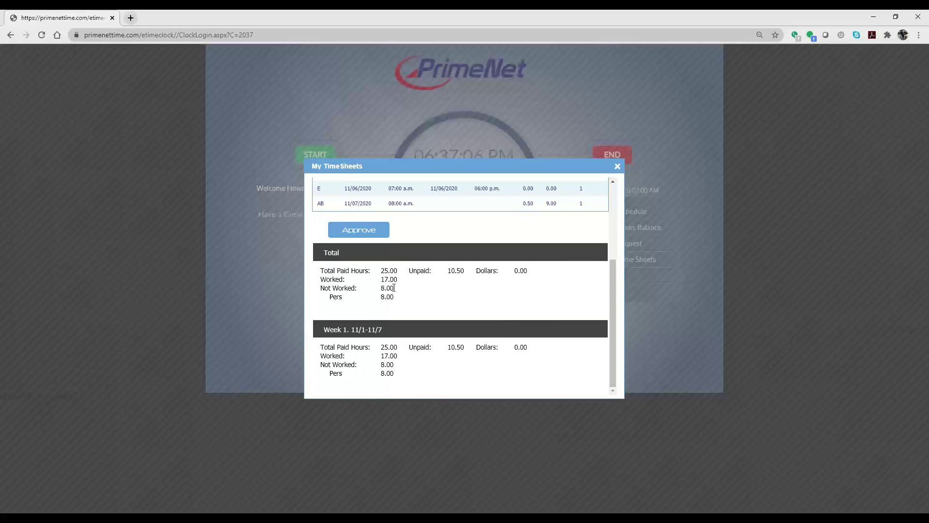
pyautogui.doubleClick(341, 299)
pyautogui.click(757, 28)
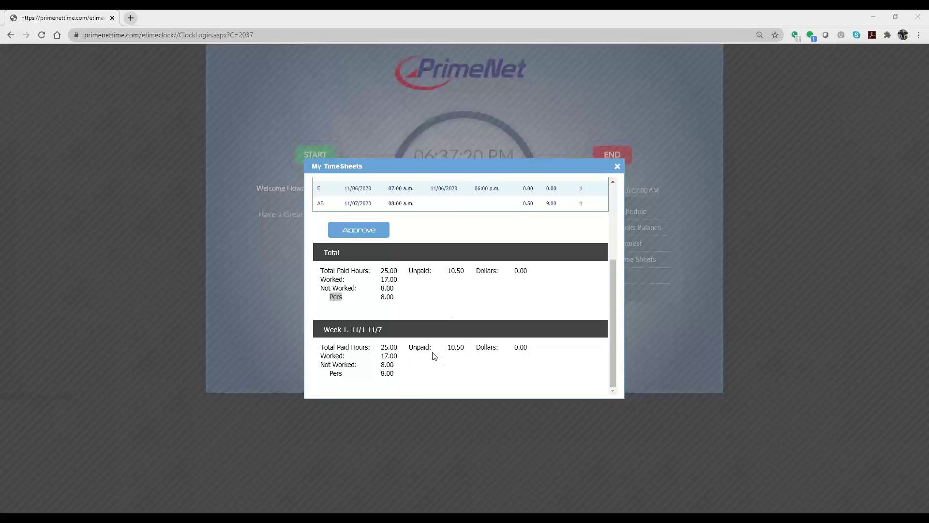
pyautogui.scroll(3, 442, 300)
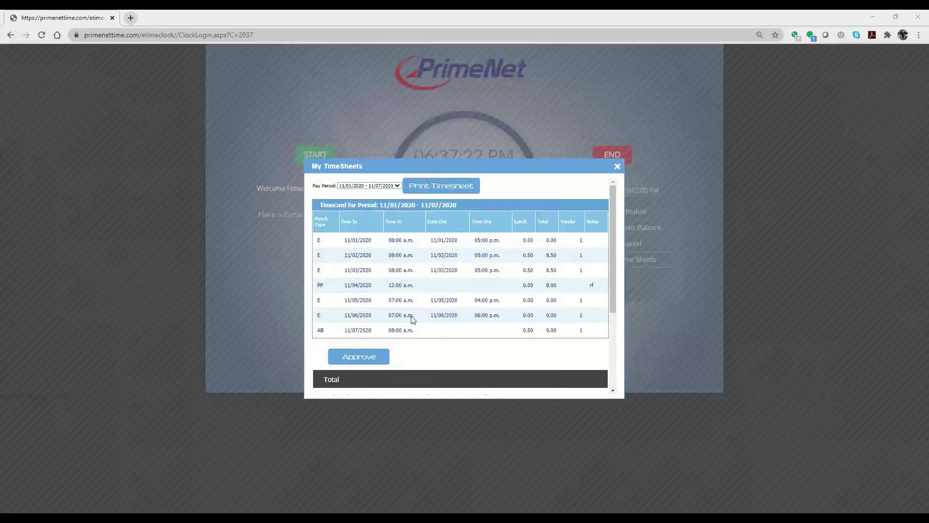
# Try to approve the 11/01/2020 - 11/07/2020 timesheet by accepting its terms and conditions, and close the time sheets.
pyautogui.click(360, 358)
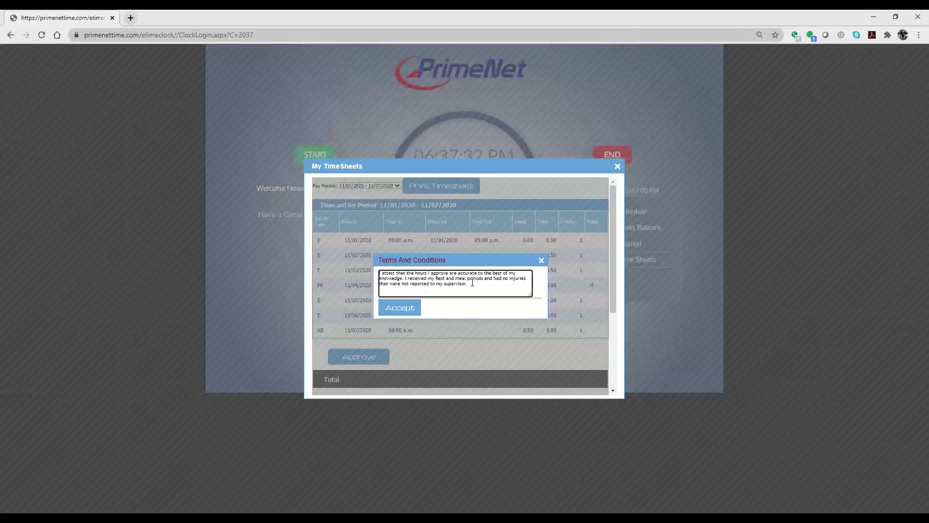
pyautogui.click(405, 312)
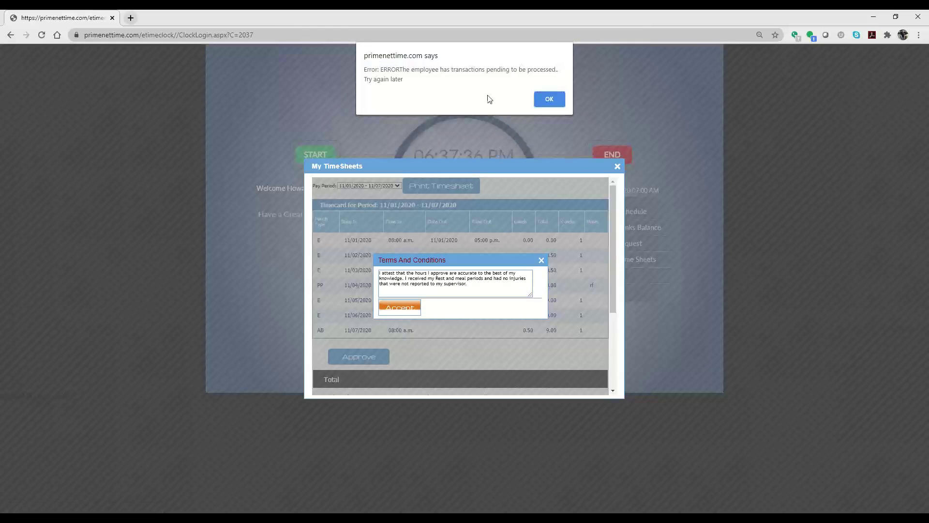
pyautogui.click(548, 99)
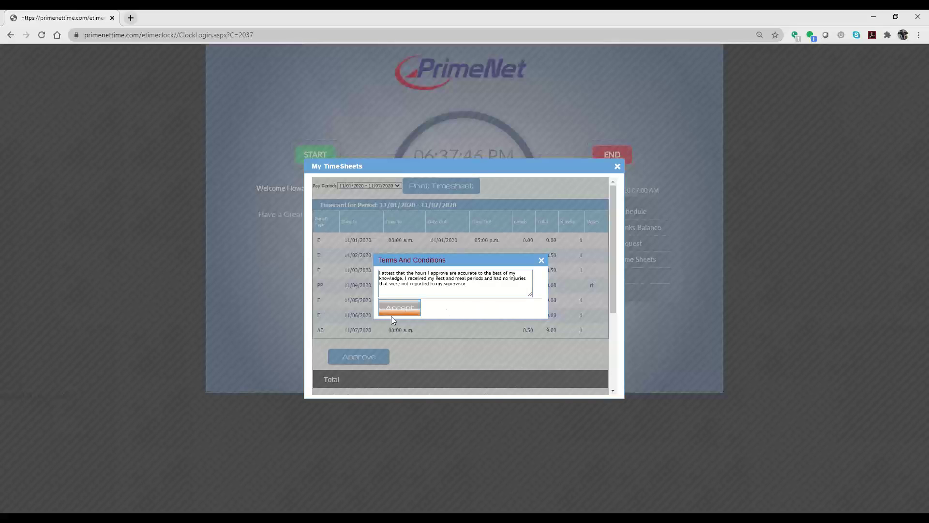
pyautogui.click(540, 262)
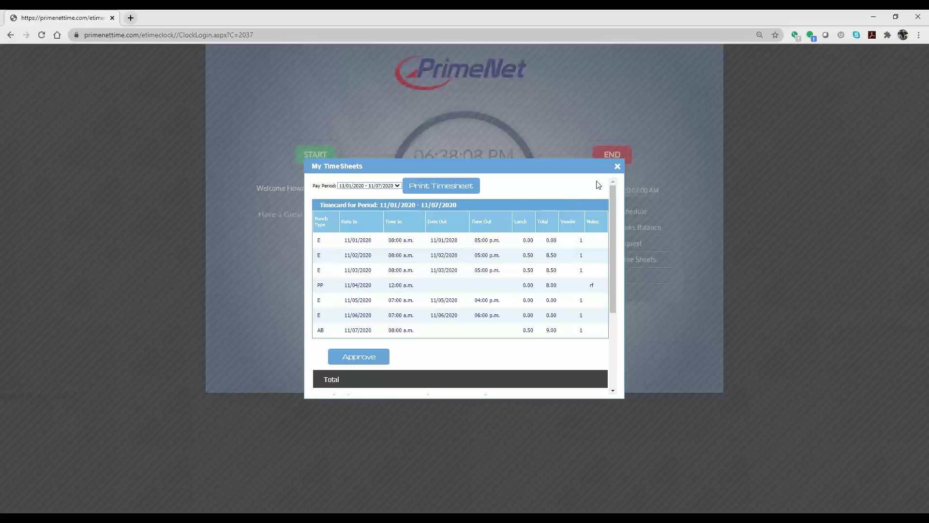
pyautogui.click(617, 166)
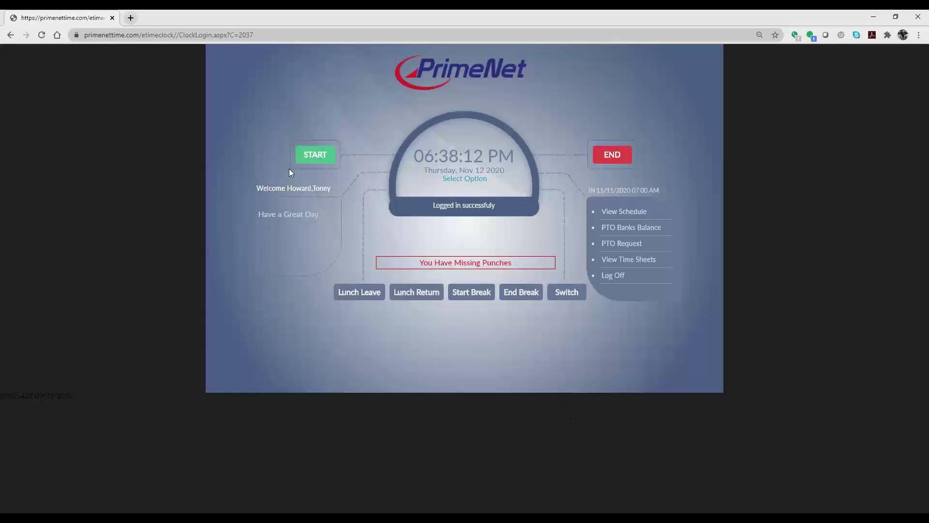
# Clock in with the Use Home department and the punch note "Testing the clock in".
pyautogui.click(311, 156)
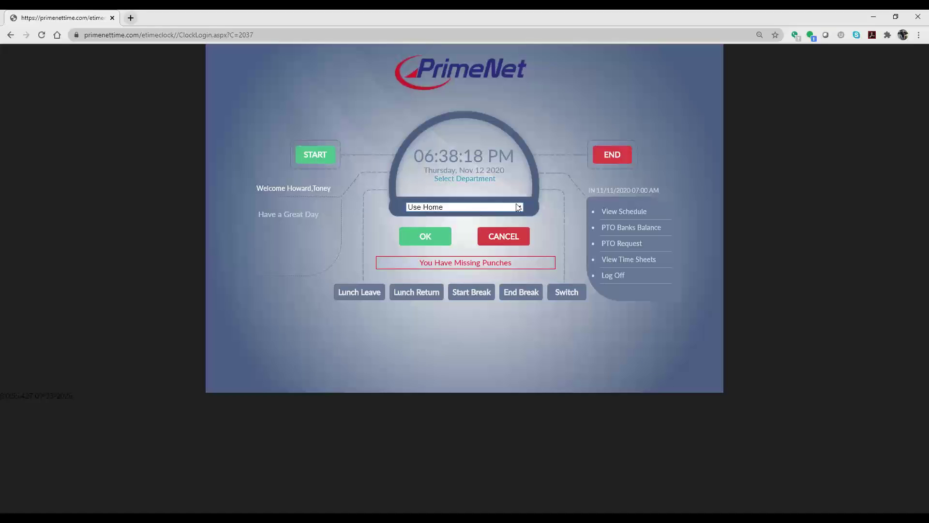
pyautogui.click(490, 208)
pyautogui.click(490, 207)
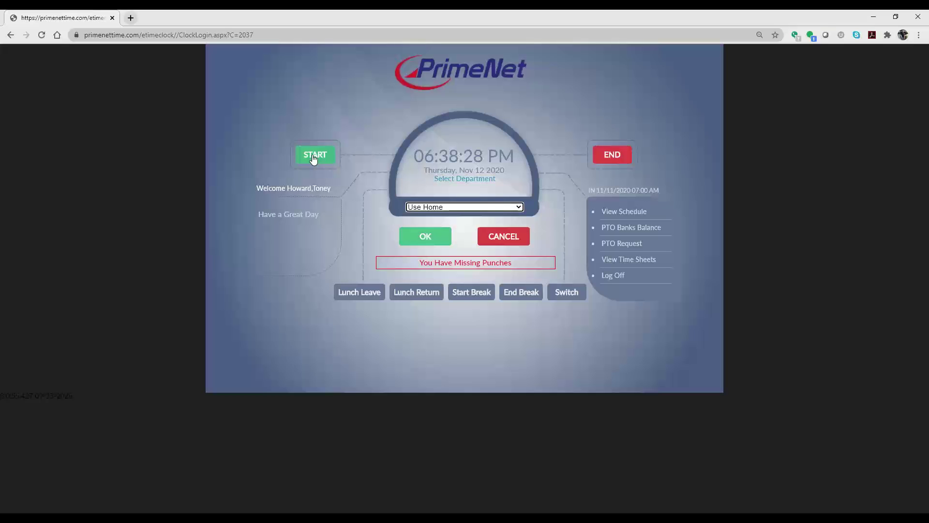
pyautogui.click(433, 239)
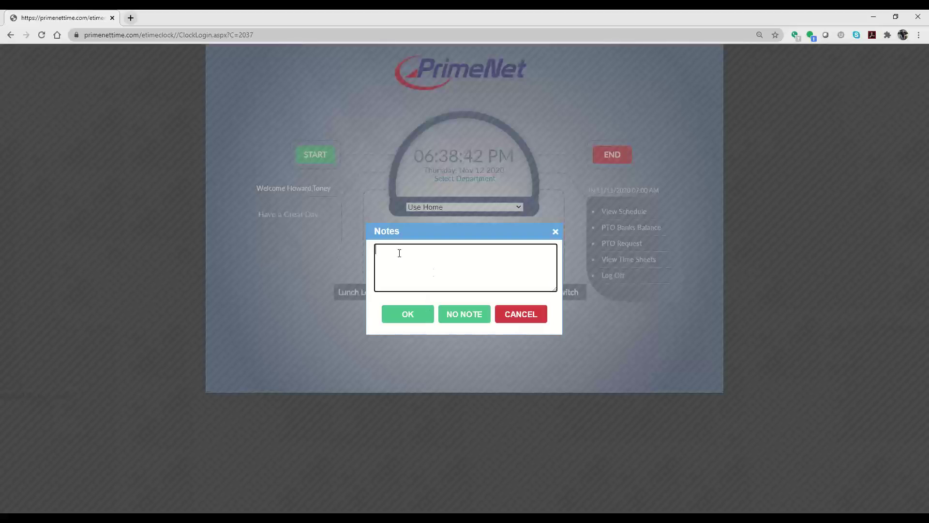
pyautogui.write('Testing the clock in')
pyautogui.click(415, 319)
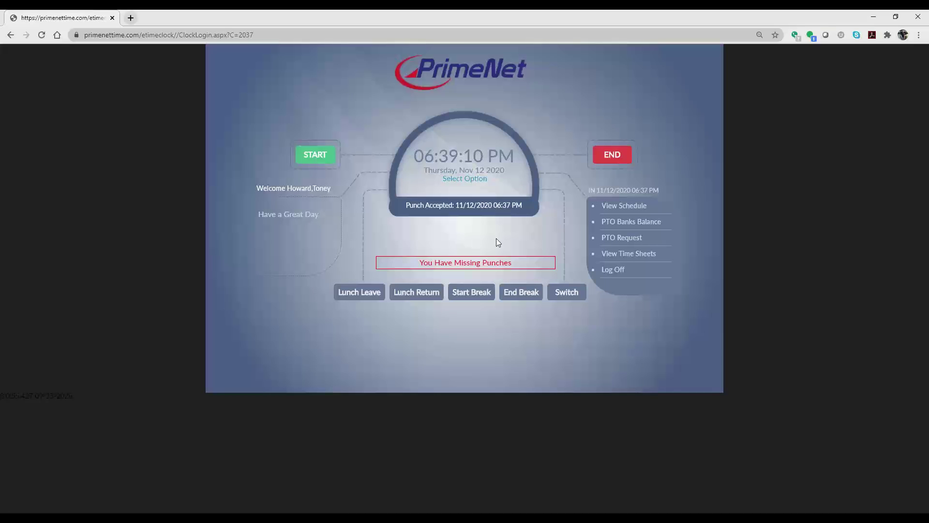
# Start an end-of-shift punch and cancel it at the punch note.
pyautogui.click(613, 155)
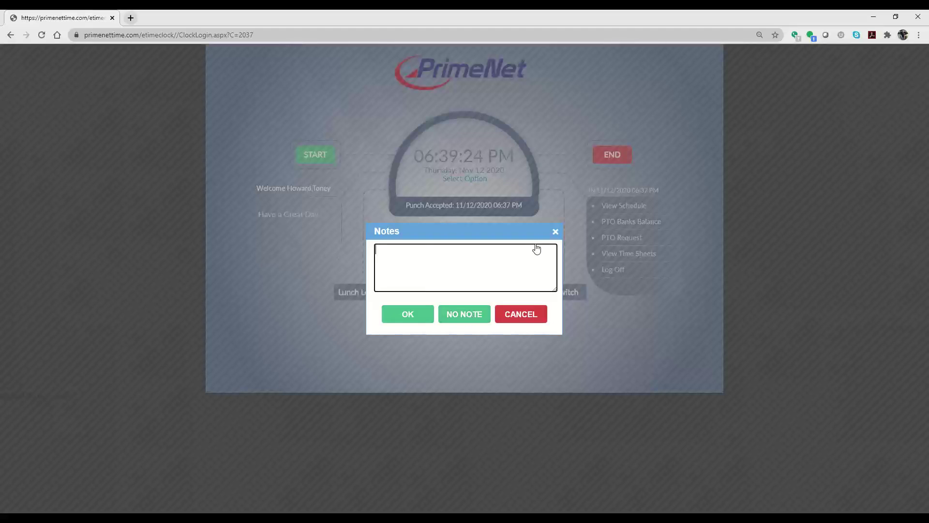
pyautogui.click(525, 317)
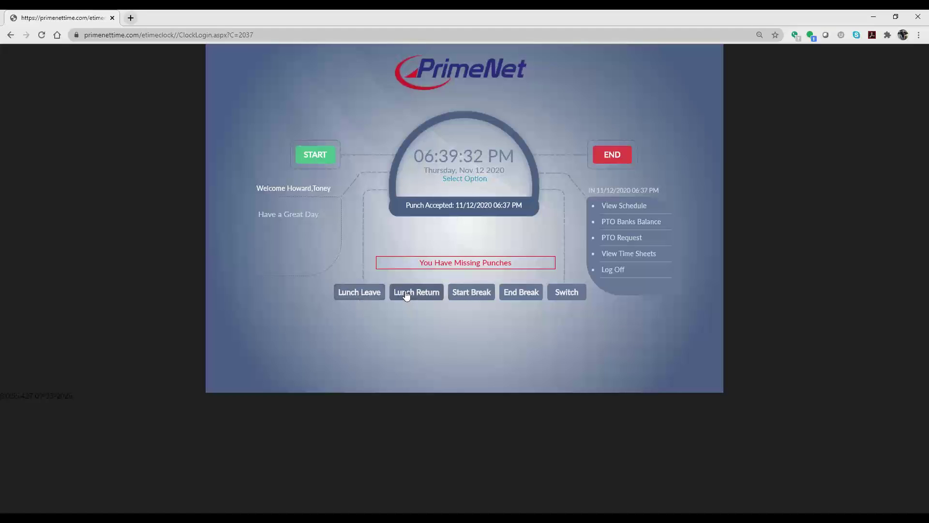
# Try to record a Lunch Leave punch with the note "Early lunch today".
pyautogui.click(360, 293)
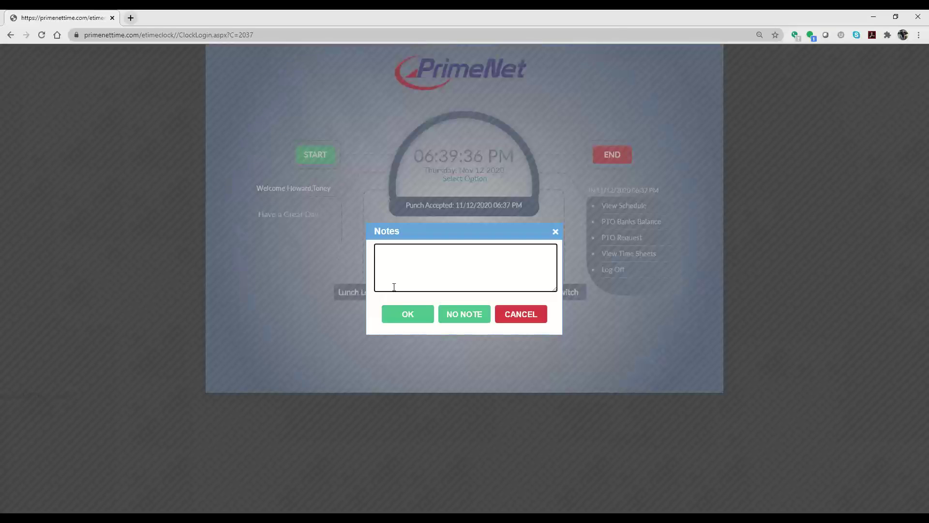
pyautogui.write('Early')
pyautogui.write('unch today')
pyautogui.click(412, 315)
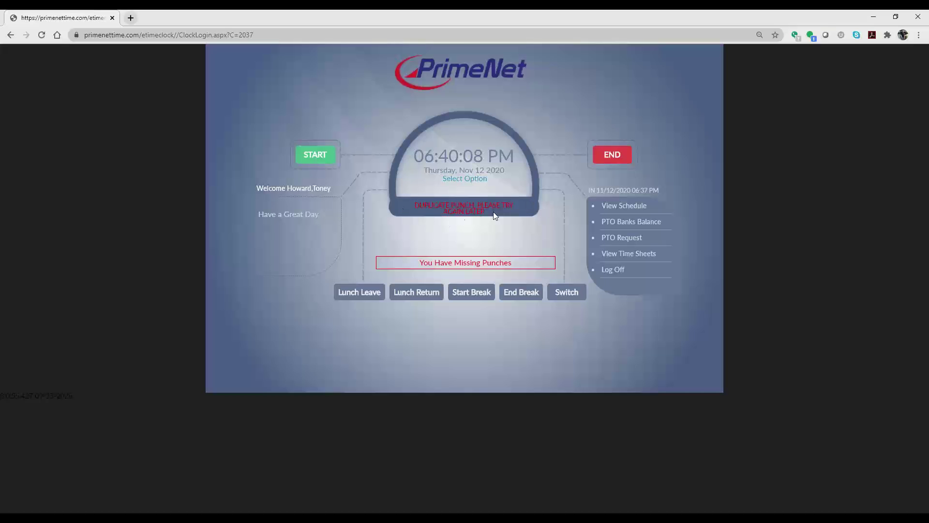
# Record the Lunch Leave punch without a note.
pyautogui.click(361, 292)
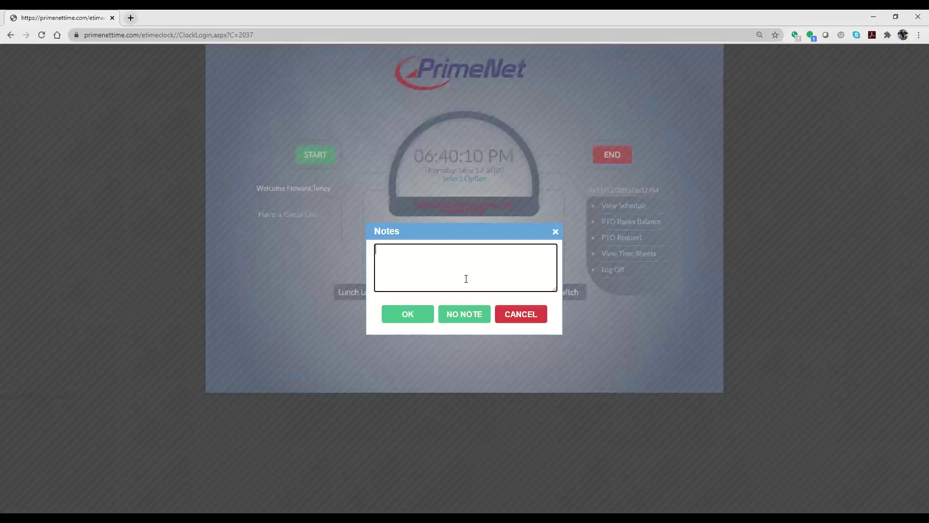
pyautogui.click(465, 314)
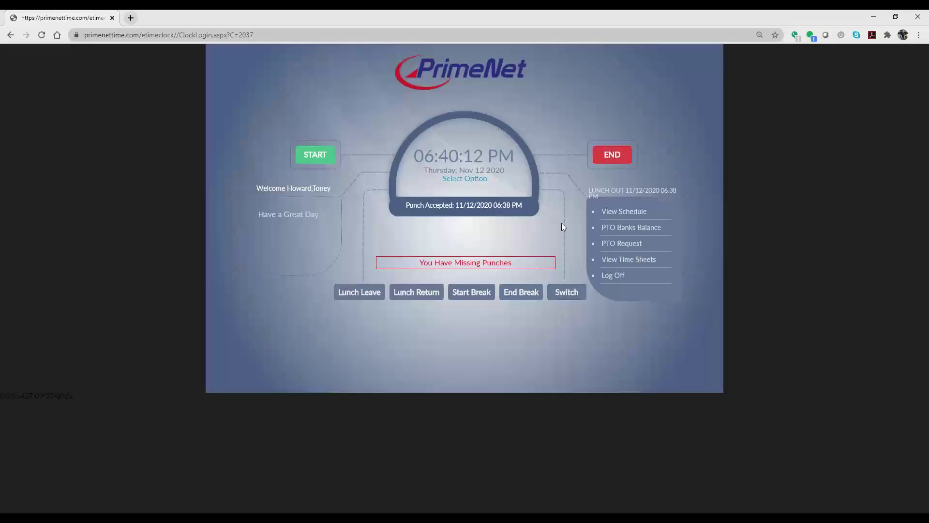